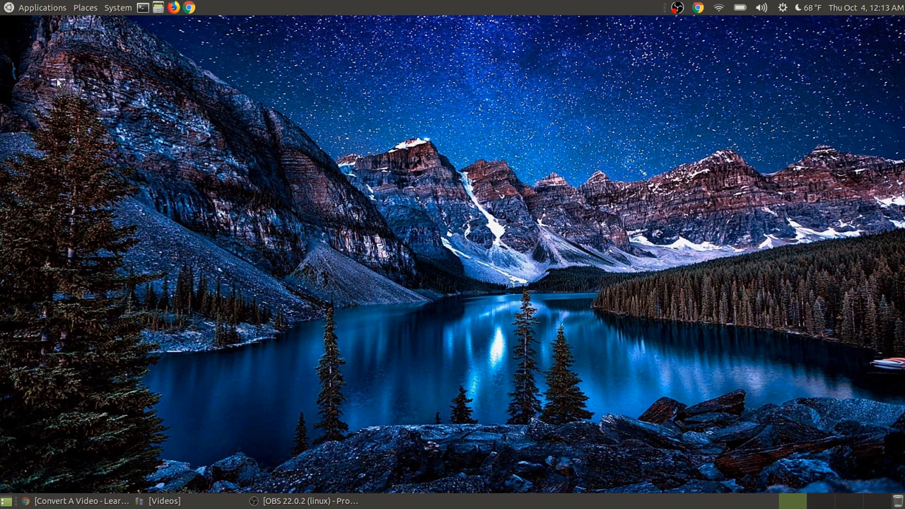
# Launch HandBrake from the installed sound and video applications
pyautogui.click(22, 8)
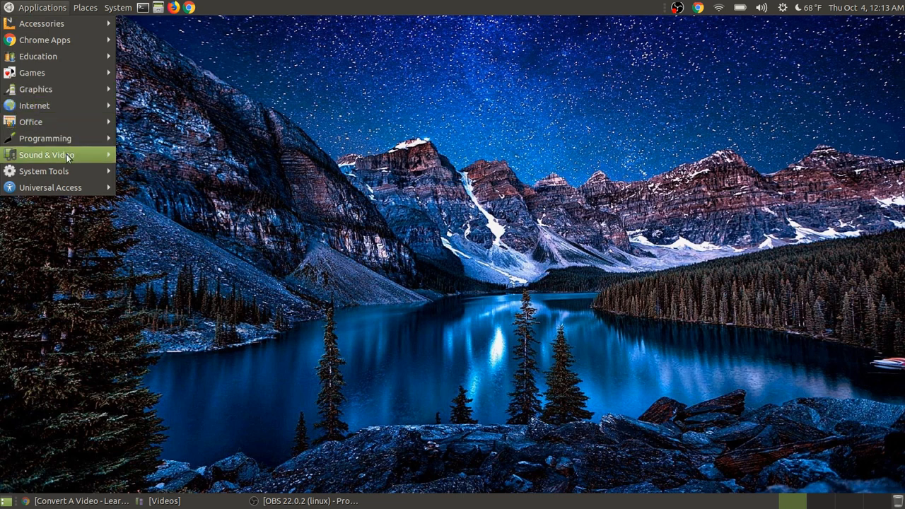
pyautogui.moveTo(67, 157)
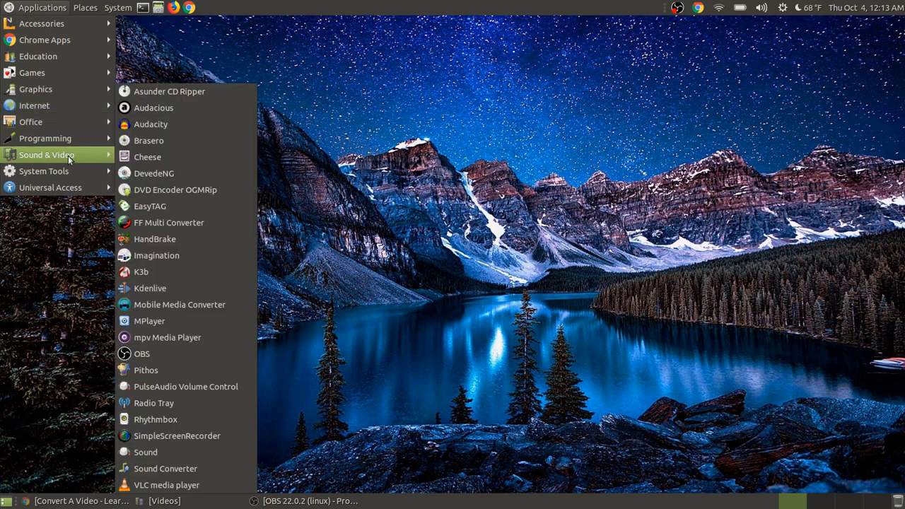
pyautogui.click(181, 238)
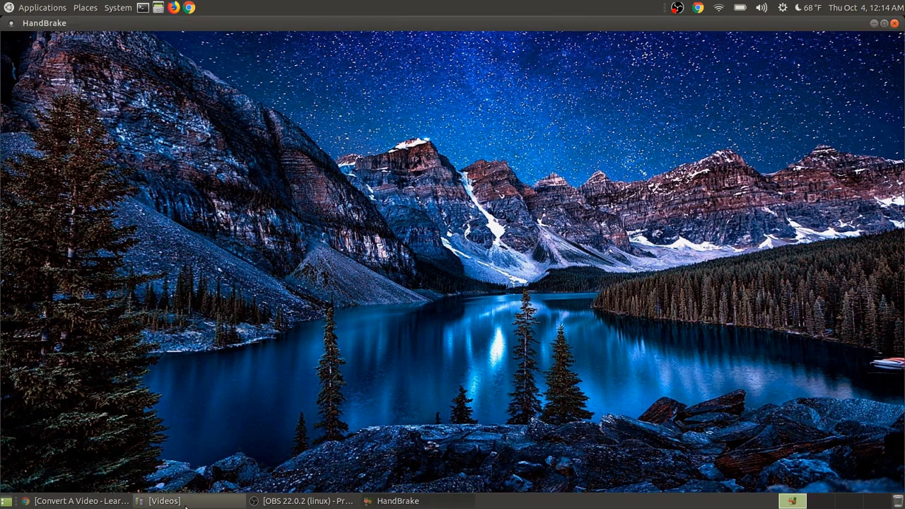
# Switch to the file manager, open the Videos to Encode folder and check the sizes of sample_video01.mp4 and sample_video02.mp4
pyautogui.click(163, 500)
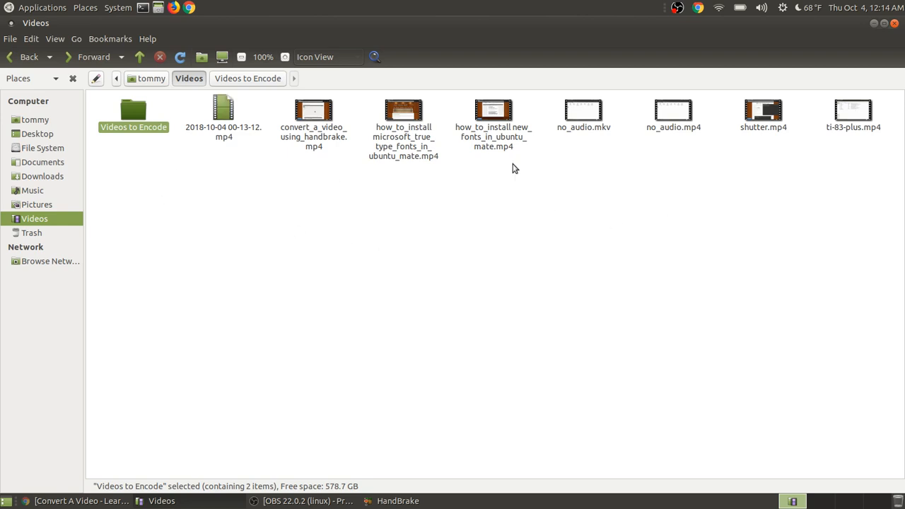
pyautogui.click(402, 125)
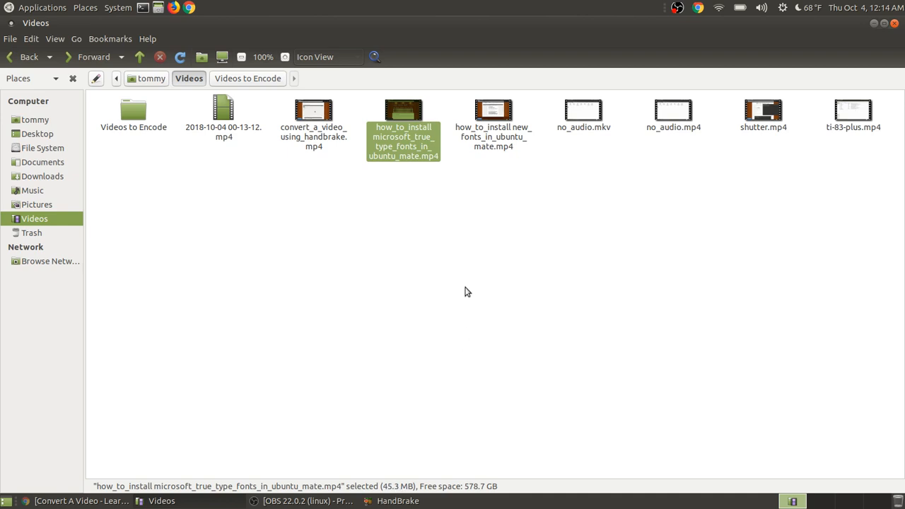
pyautogui.doubleClick(129, 113)
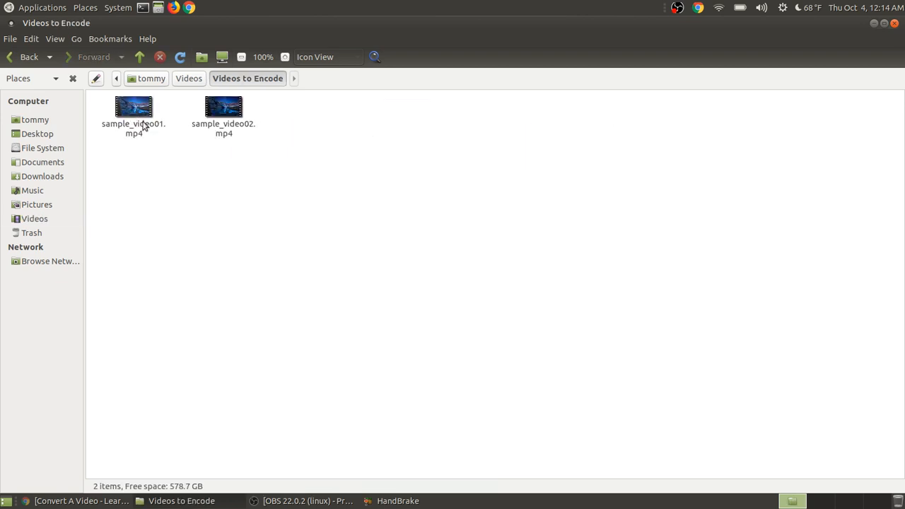
pyautogui.click(223, 130)
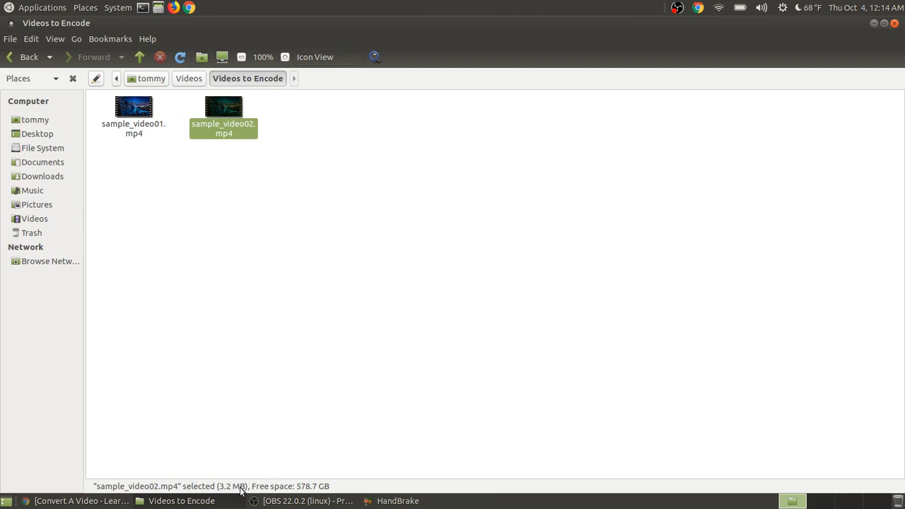
pyautogui.click(128, 130)
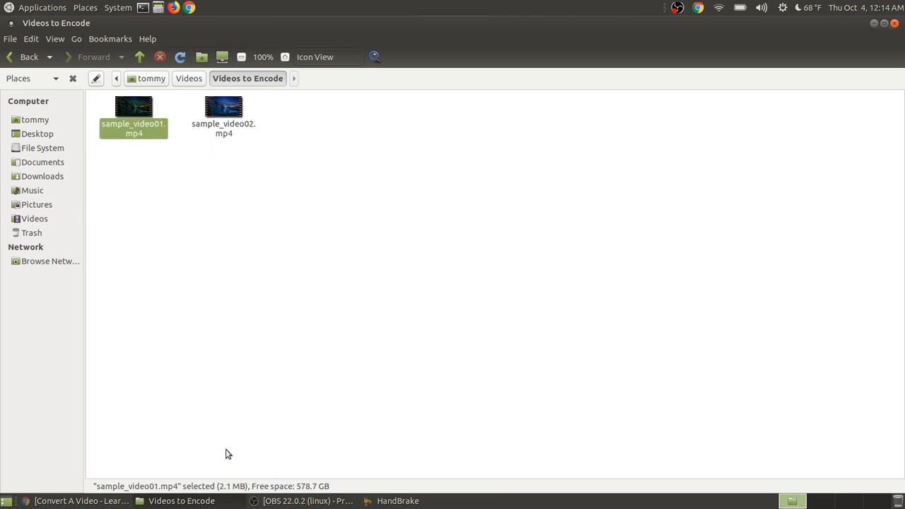
# Preview sample_video01.mp4 and sample_video02.mp4 briefly in VLC, closing each, and return to the Videos folder
pyautogui.doubleClick(143, 111)
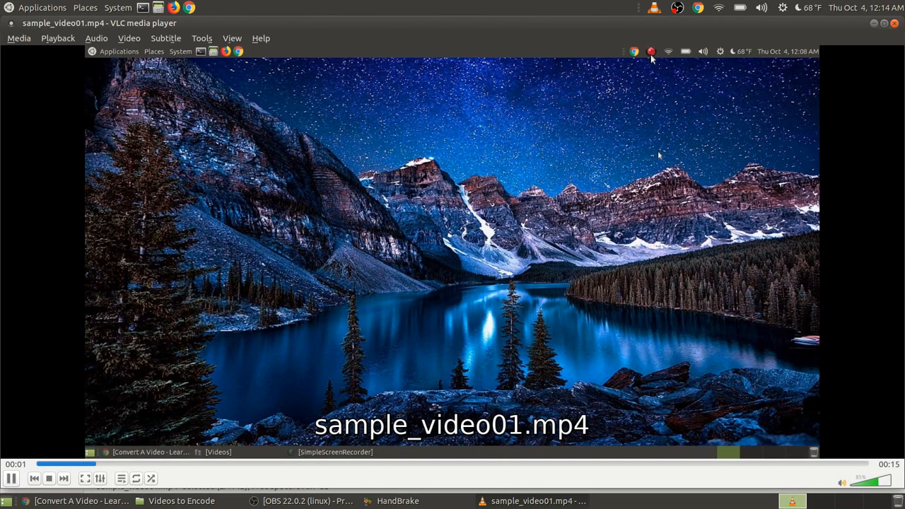
pyautogui.click(894, 22)
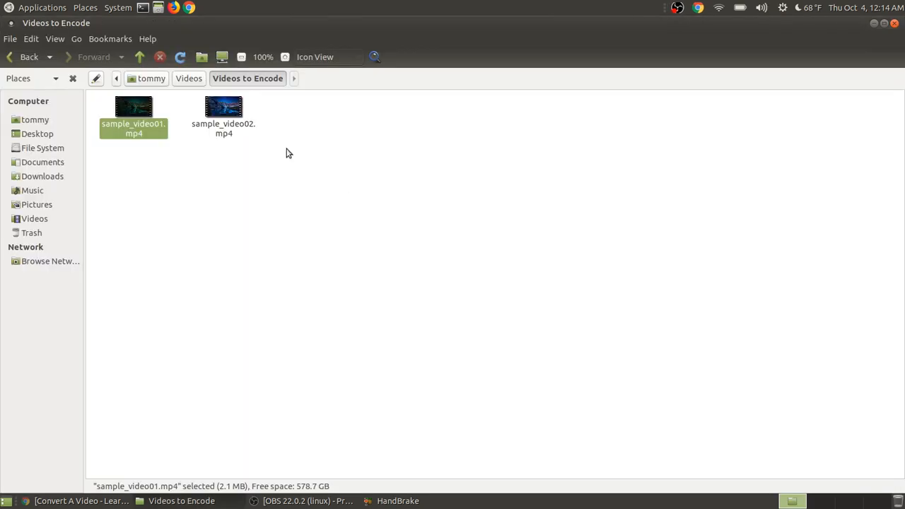
pyautogui.click(228, 106)
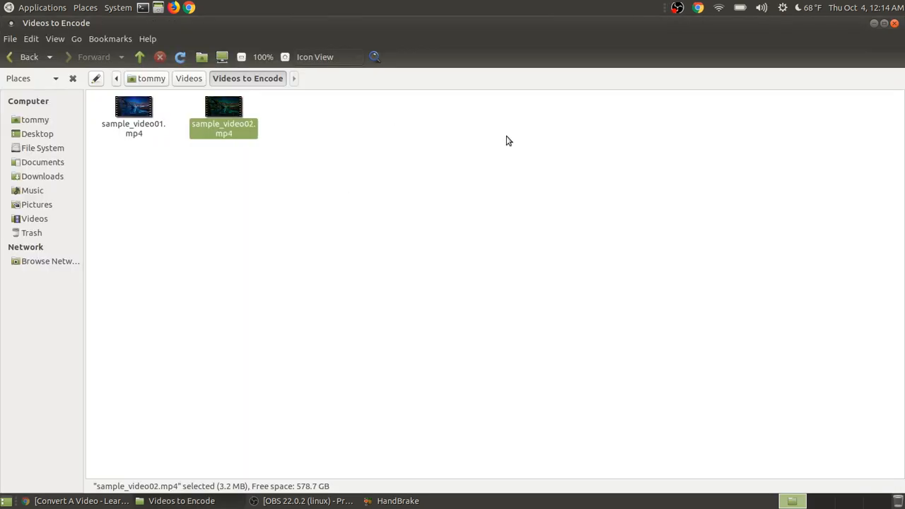
pyautogui.press('Return')
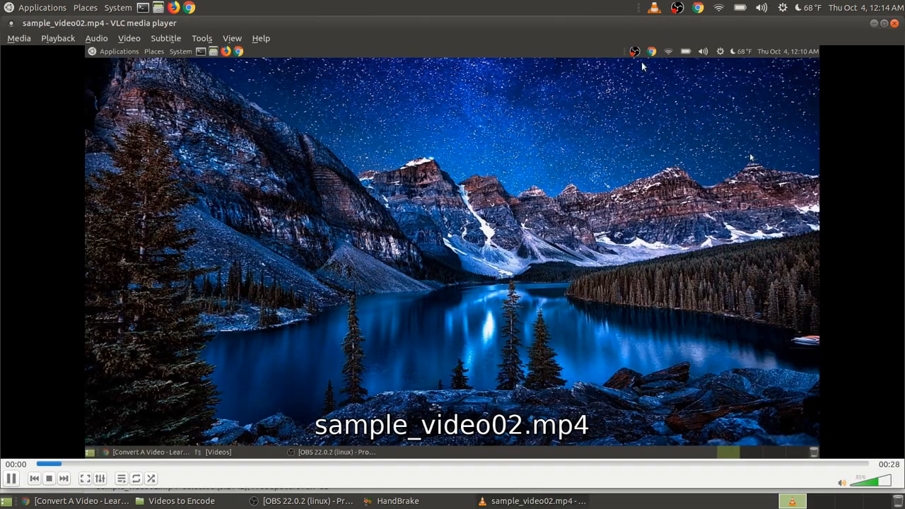
pyautogui.click(894, 23)
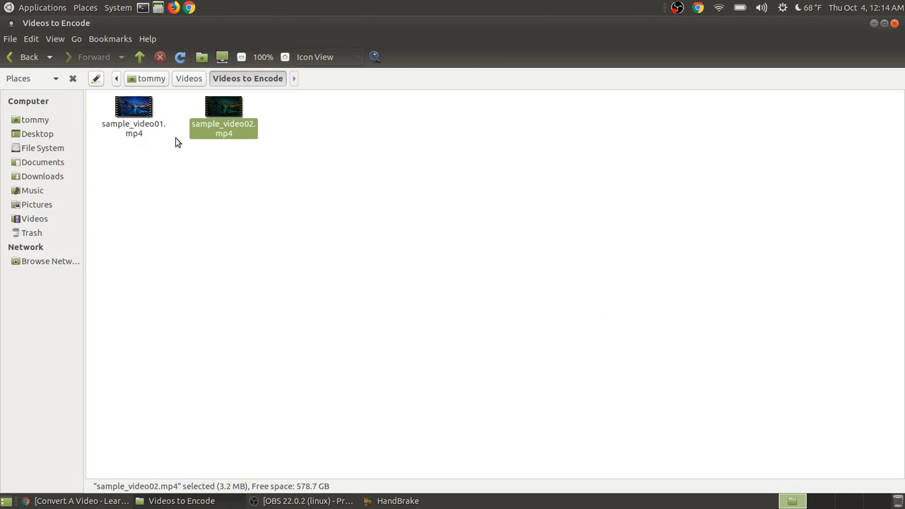
pyautogui.click(195, 80)
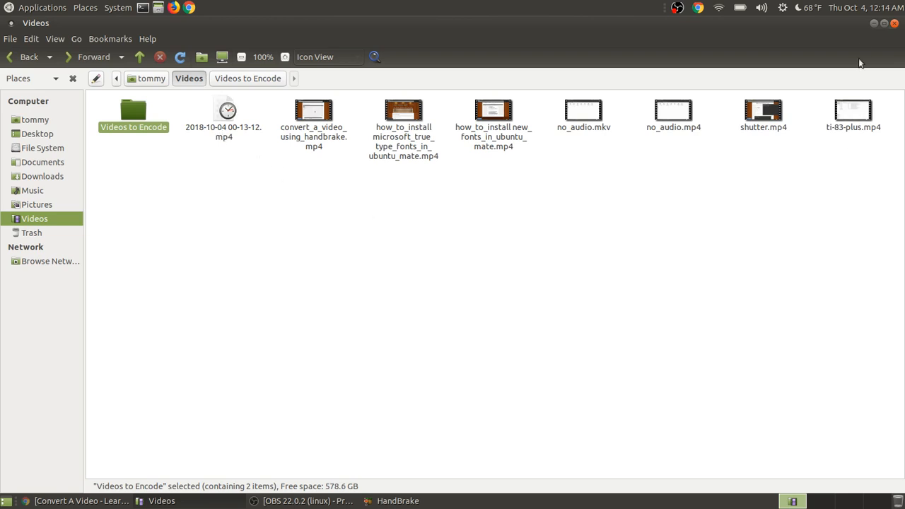
# Return to HandBrake and view the encoding queue briefly, hiding it again
pyautogui.click(873, 23)
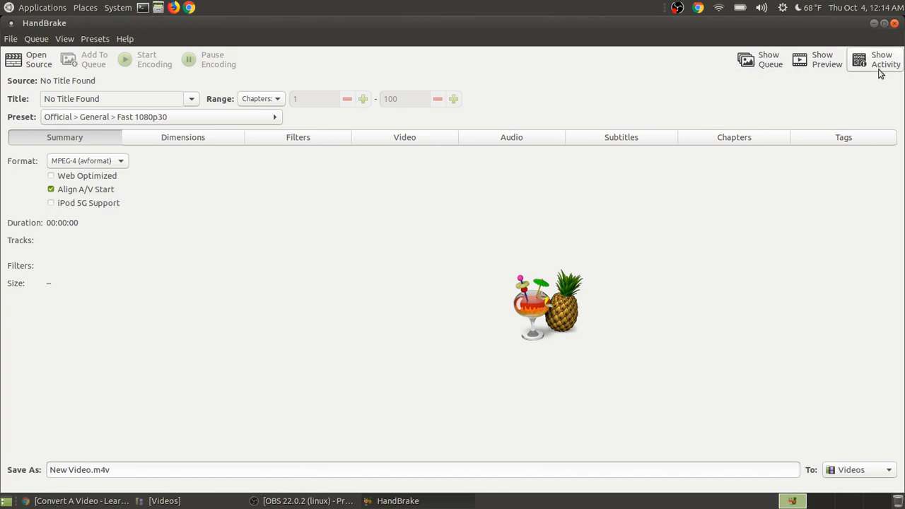
pyautogui.click(768, 71)
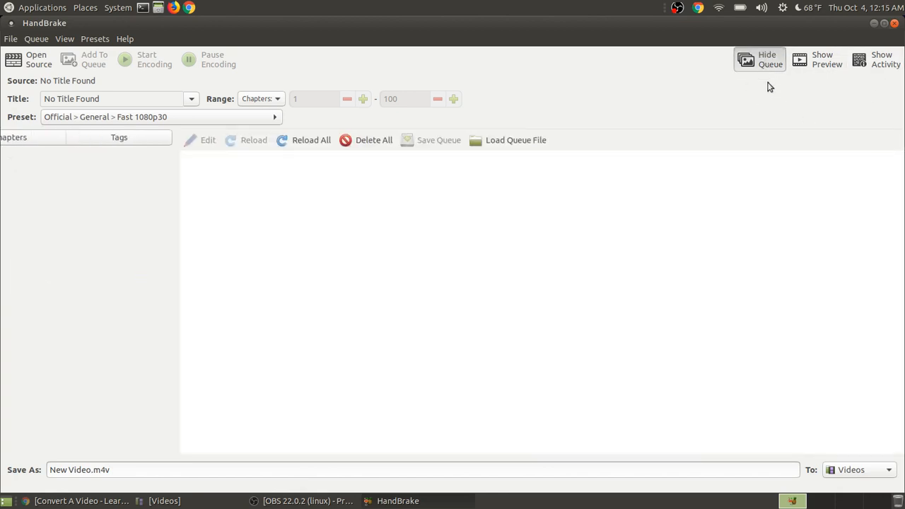
pyautogui.click(767, 70)
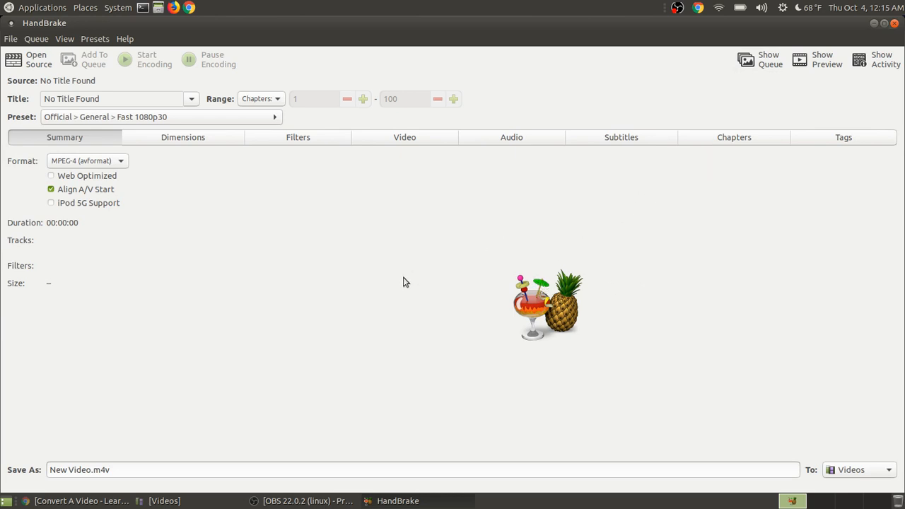
# Load the whole Videos to Encode folder as the HandBrake source, checking its contents in the file manager before opening it
pyautogui.click(40, 70)
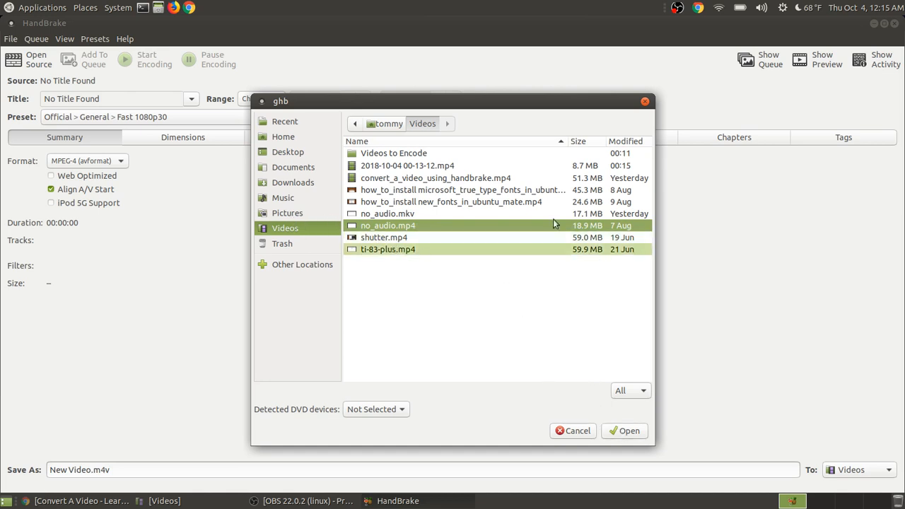
pyautogui.click(408, 154)
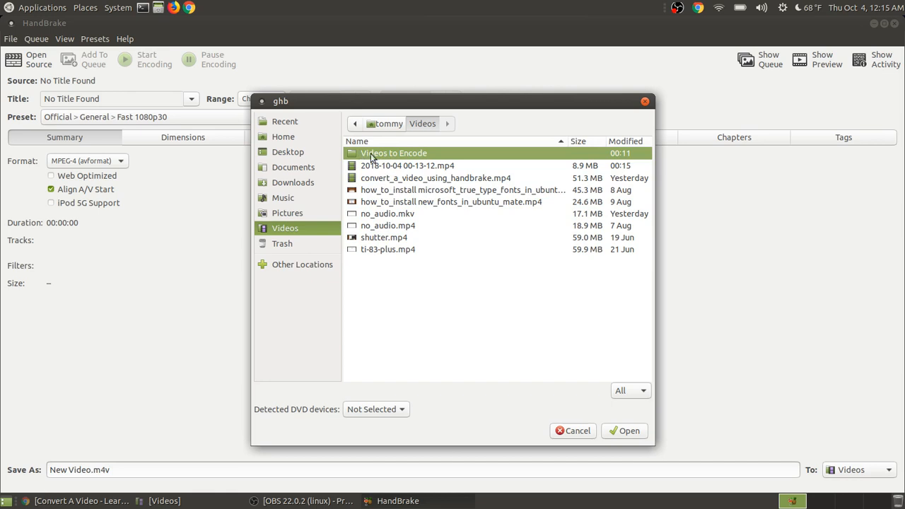
pyautogui.click(195, 502)
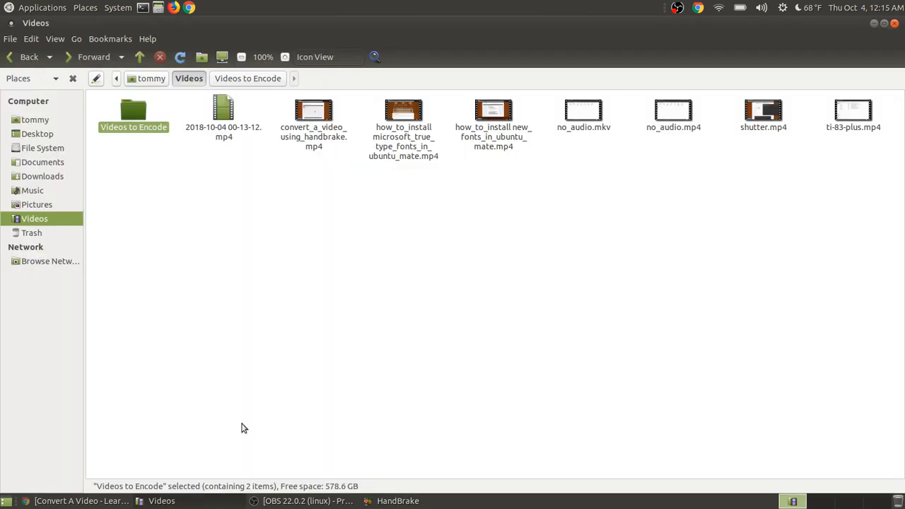
pyautogui.doubleClick(135, 129)
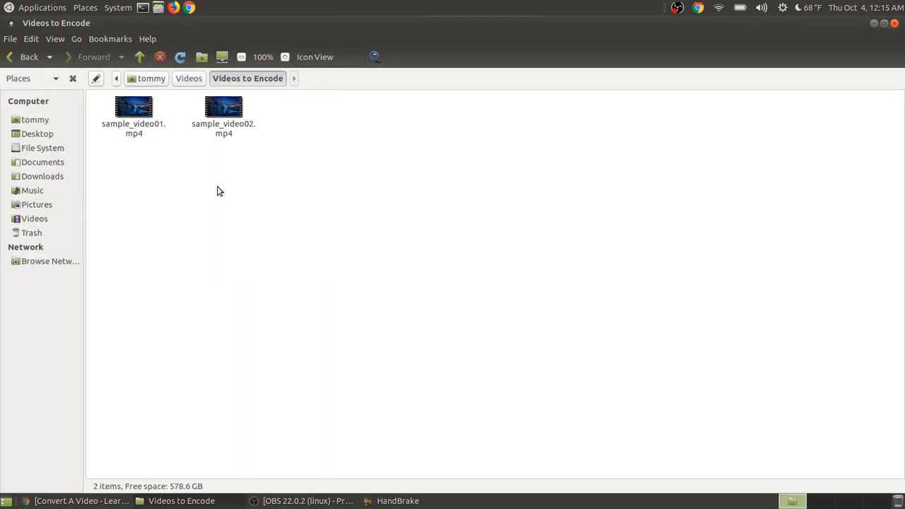
pyautogui.click(189, 79)
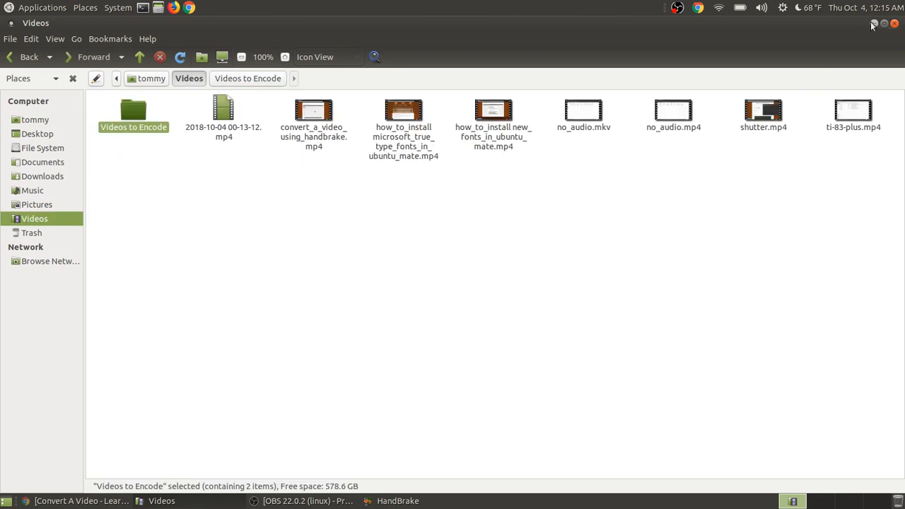
pyautogui.click(874, 23)
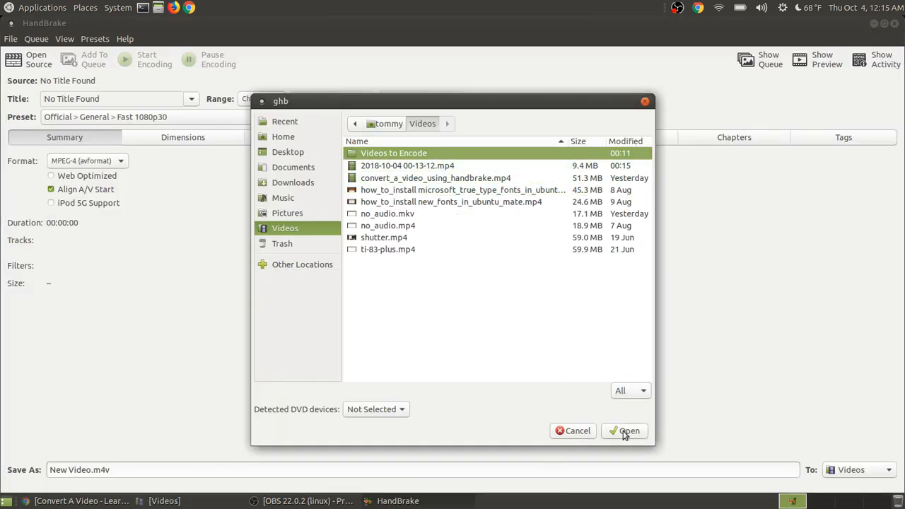
pyautogui.click(624, 432)
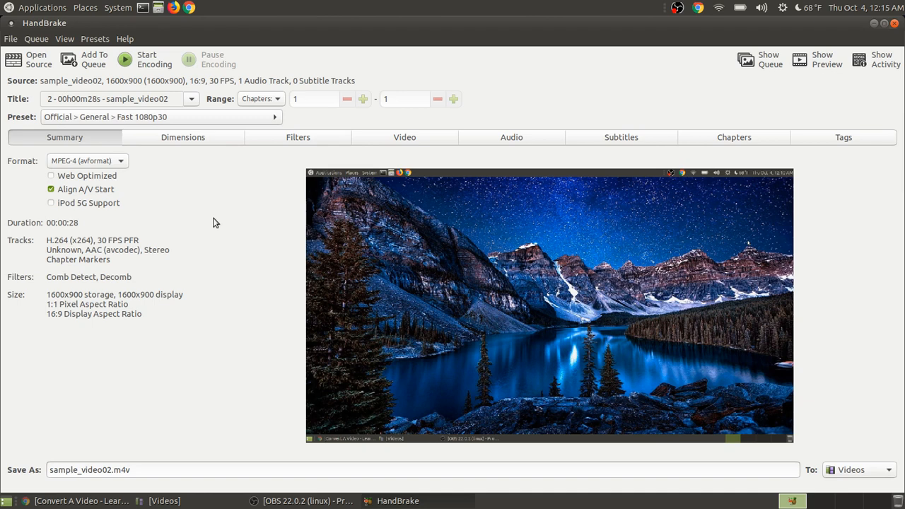
# Switch between the sample_video01 and sample_video02 titles to compare them, leaving sample_video01 as the selected title
pyautogui.click(194, 100)
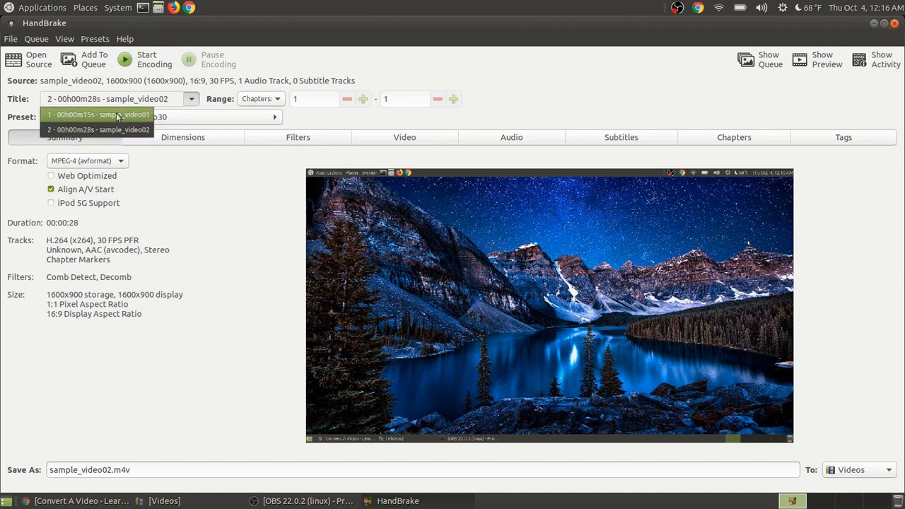
pyautogui.click(75, 116)
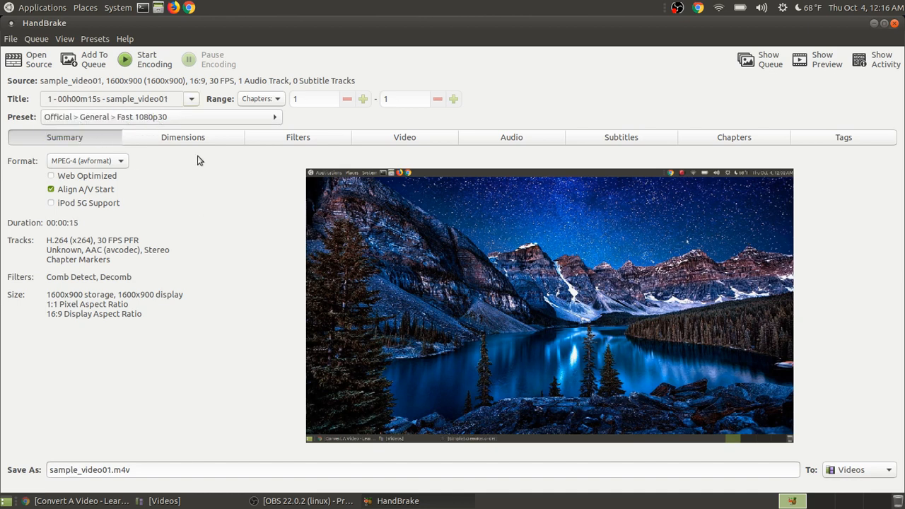
pyautogui.click(191, 102)
pyautogui.click(114, 132)
pyautogui.click(192, 100)
pyautogui.click(145, 115)
pyautogui.click(193, 104)
pyautogui.click(125, 130)
pyautogui.click(189, 103)
pyautogui.click(137, 115)
# Apply the Matroska preset H.264 MKV 1080p30 to sample_video01 and add it to the encoding queue
pyautogui.click(278, 118)
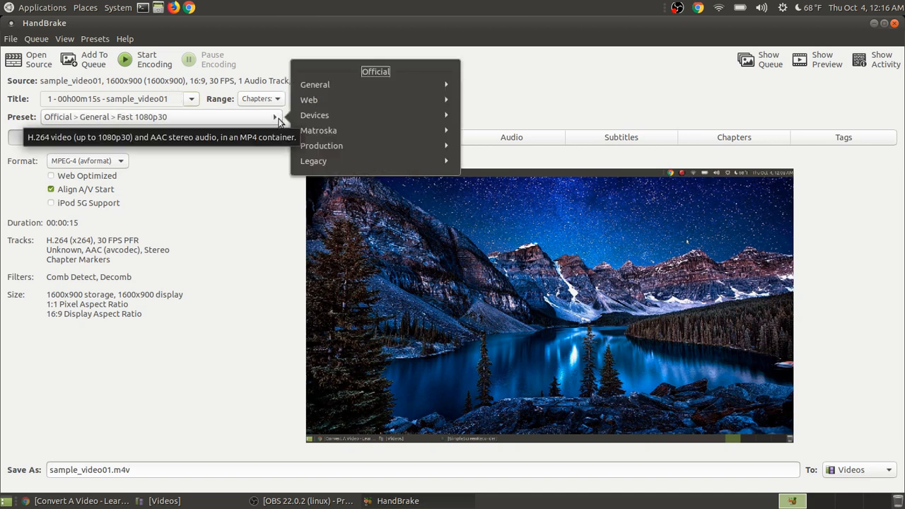
pyautogui.click(278, 118)
pyautogui.click(278, 118)
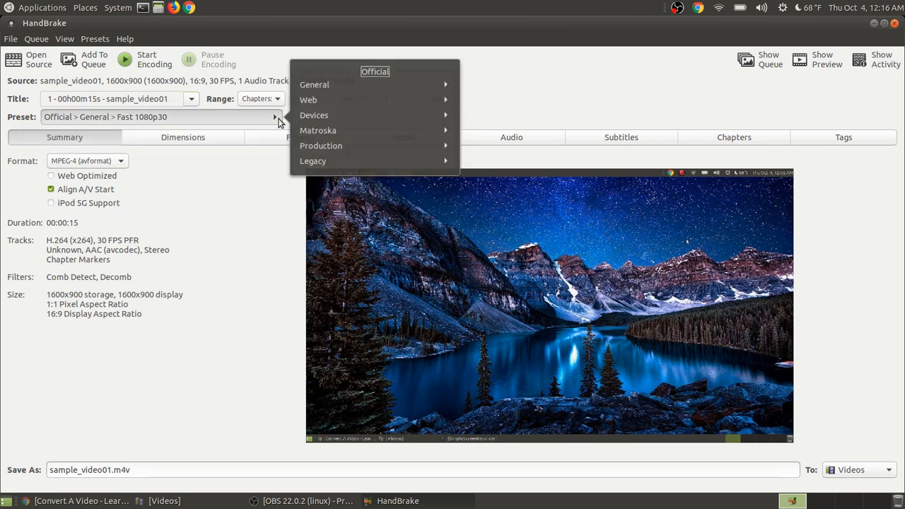
pyautogui.click(447, 135)
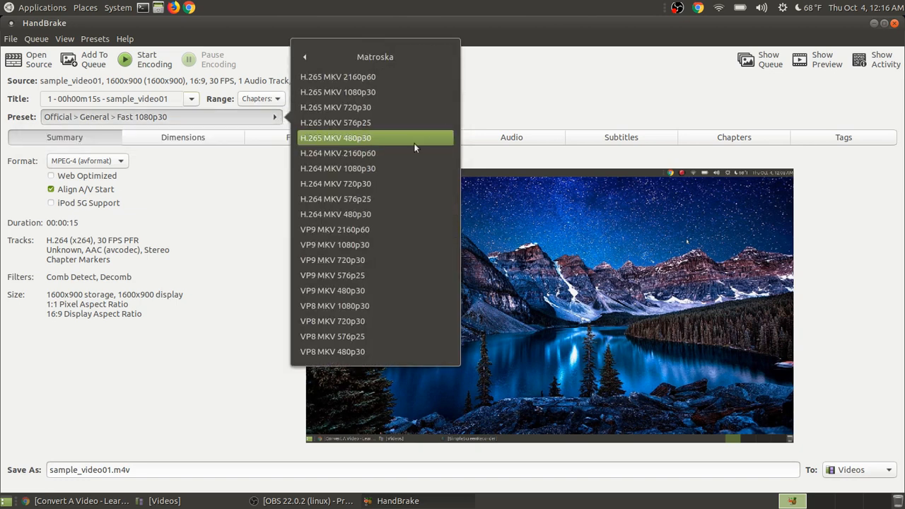
pyautogui.click(376, 168)
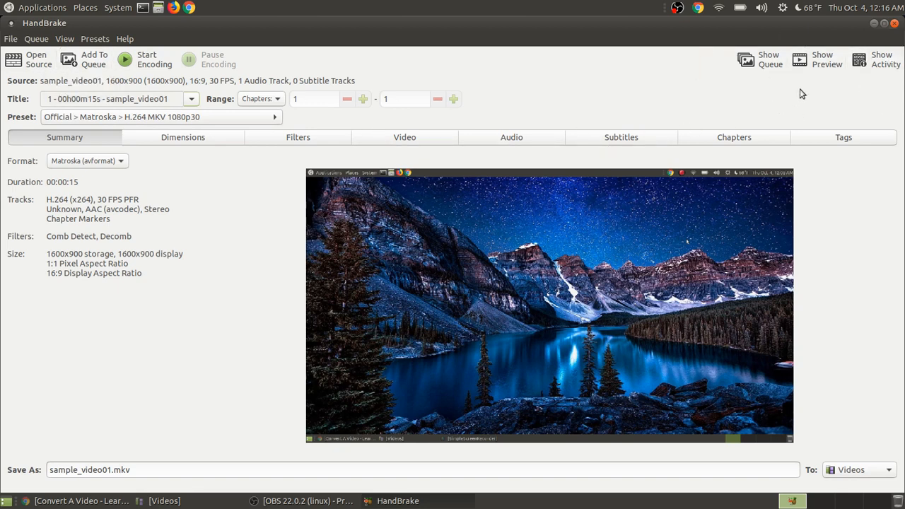
pyautogui.click(86, 62)
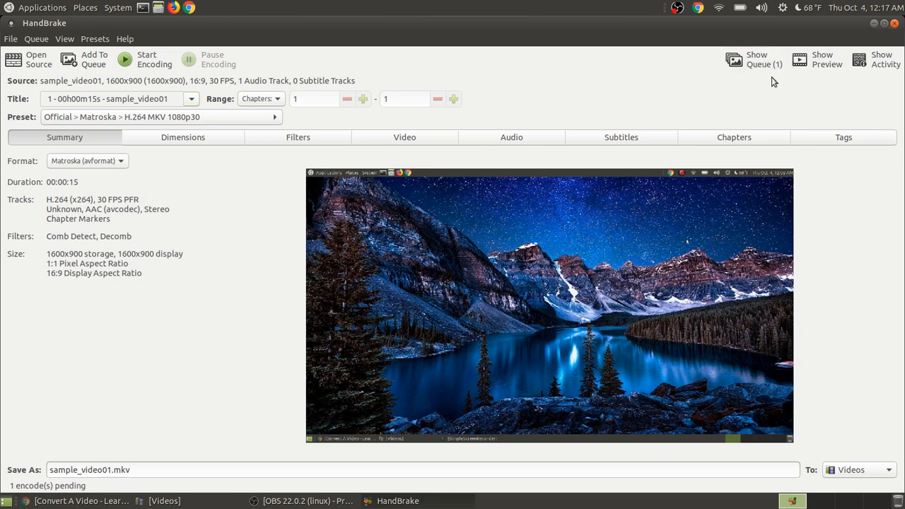
# Switch the title to sample_video02 and apply the Matroska preset H.264 MKV 1080p30 to it
pyautogui.click(191, 99)
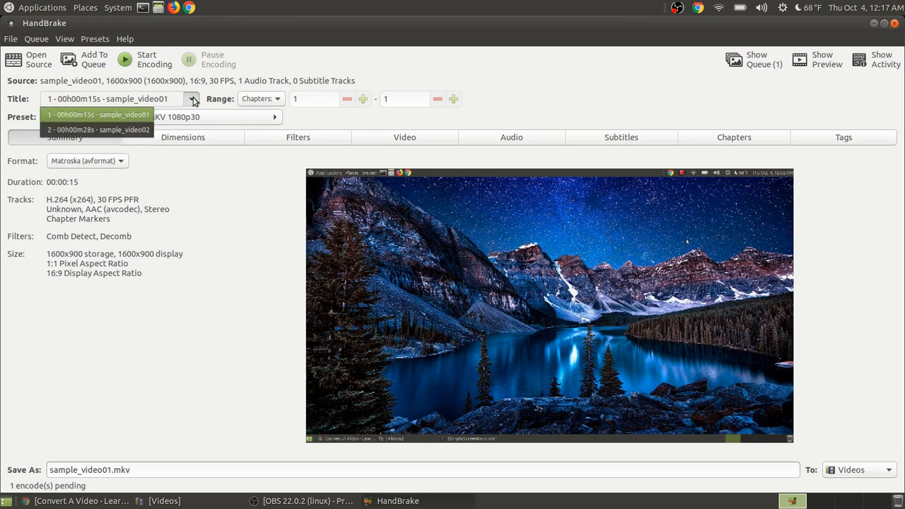
pyautogui.click(127, 132)
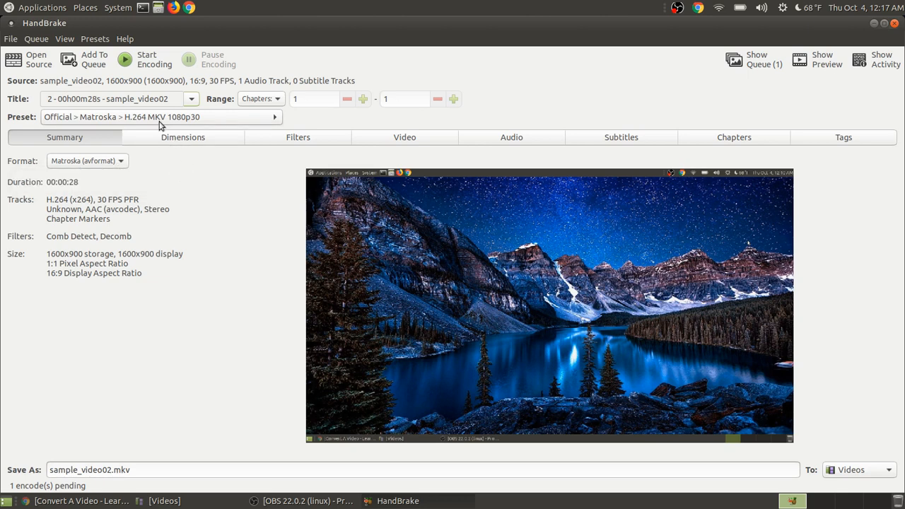
pyautogui.click(277, 117)
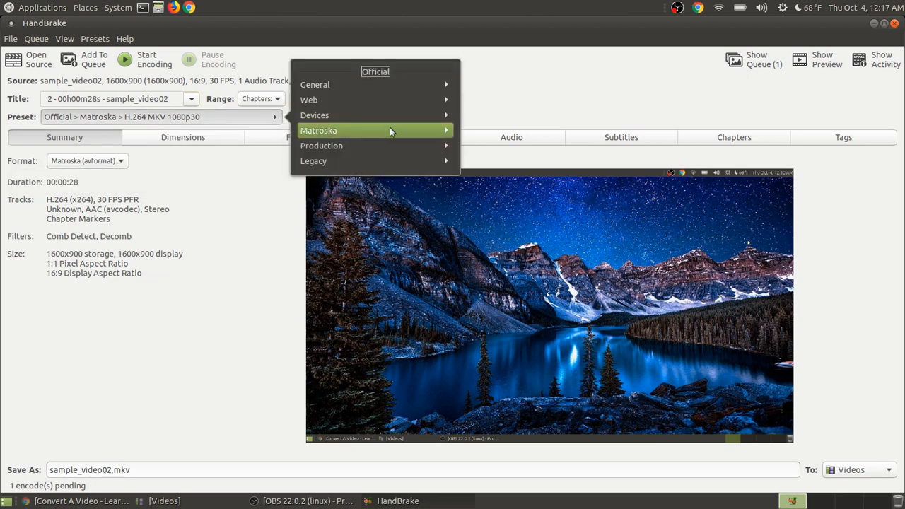
pyautogui.click(445, 131)
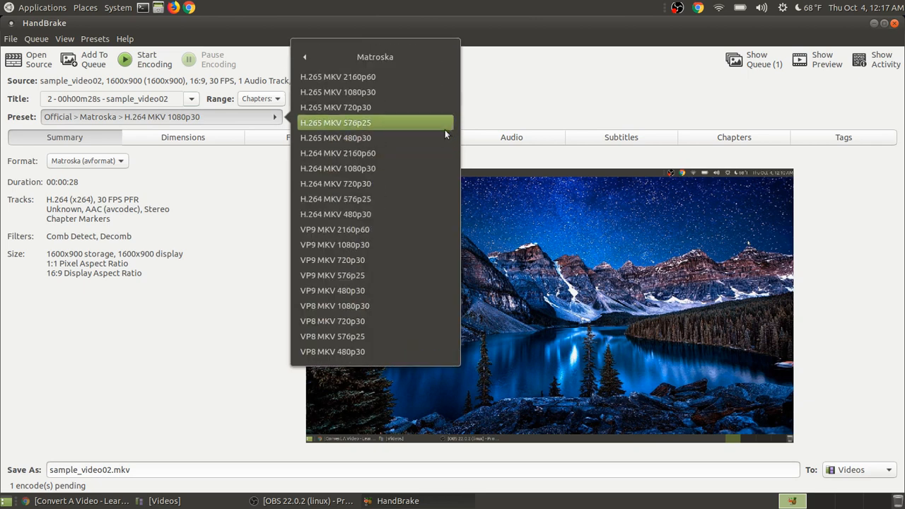
pyautogui.click(362, 170)
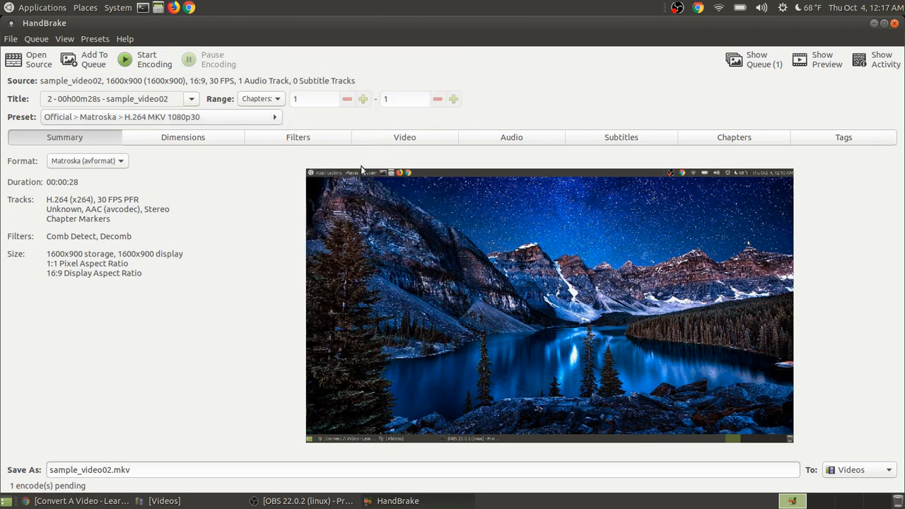
# Switch the title to sample_video01 and back to sample_video02, adding sample_video02 to the encoding queue
pyautogui.click(191, 99)
pyautogui.click(138, 121)
pyautogui.click(192, 102)
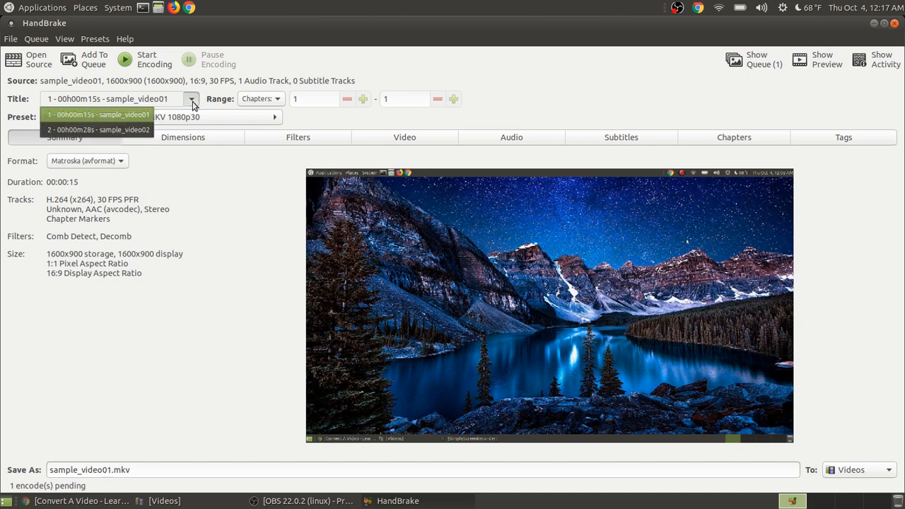
pyautogui.click(120, 130)
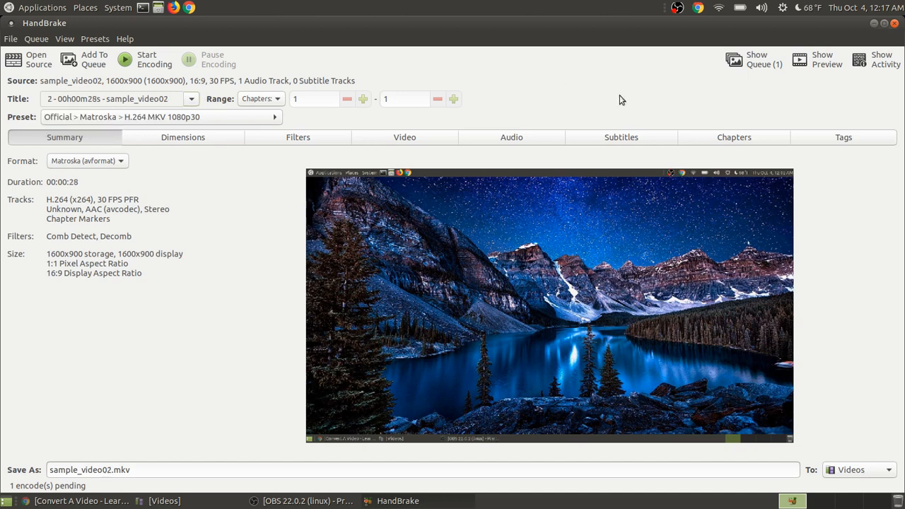
pyautogui.click(84, 63)
# Show the encoding queue and review its sample_video01 and sample_video02 entries by selecting each in turn
pyautogui.click(756, 69)
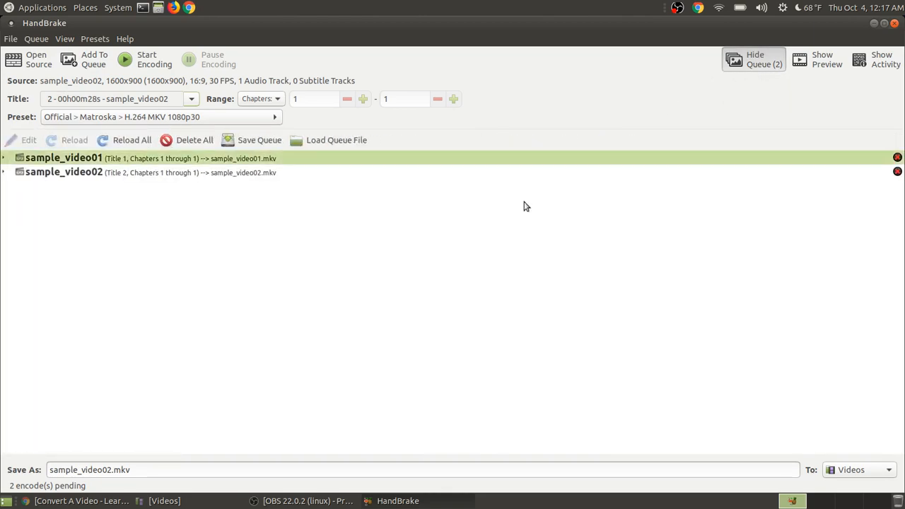
pyautogui.click(78, 174)
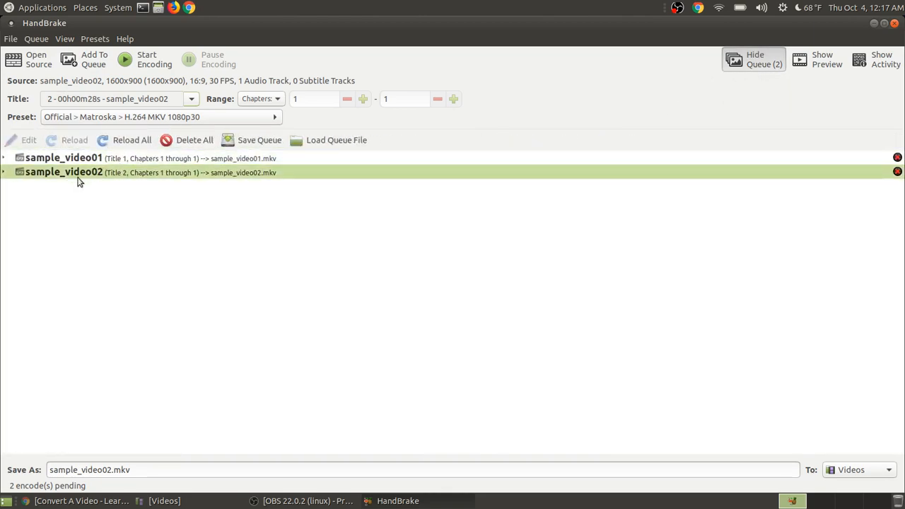
pyautogui.click(83, 163)
pyautogui.click(85, 173)
pyautogui.click(92, 186)
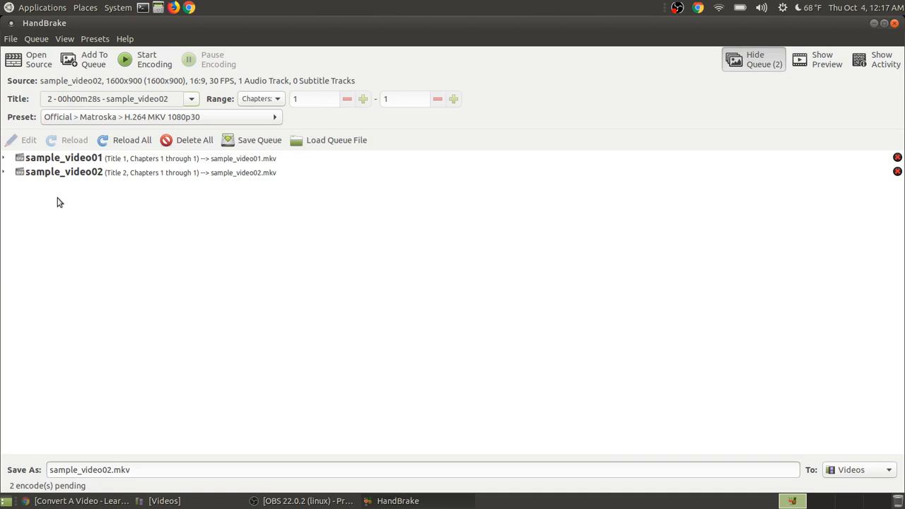
pyautogui.click(76, 176)
pyautogui.click(79, 162)
pyautogui.click(88, 189)
# Expand the sample_video01 and sample_video02 jobs in turn to check their encoding settings and destinations, collapsing each again
pyautogui.click(5, 158)
pyautogui.click(3, 159)
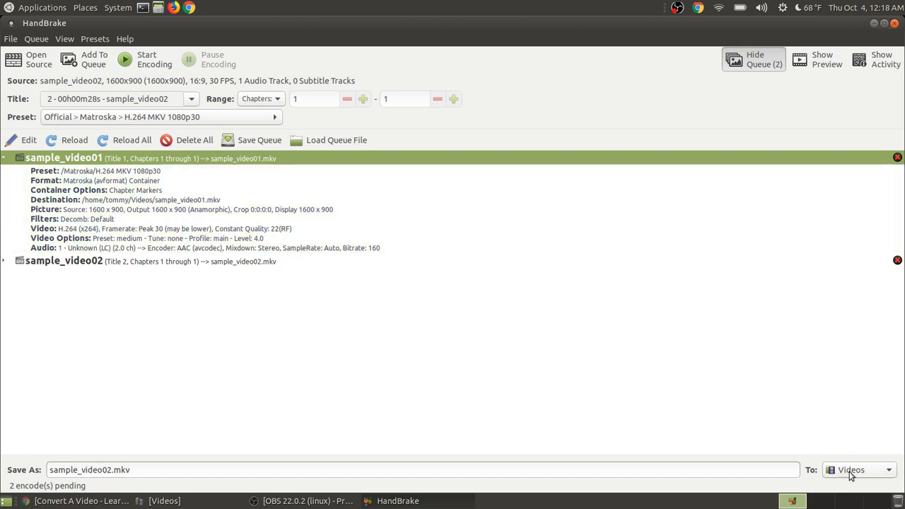
pyautogui.click(4, 160)
pyautogui.click(4, 173)
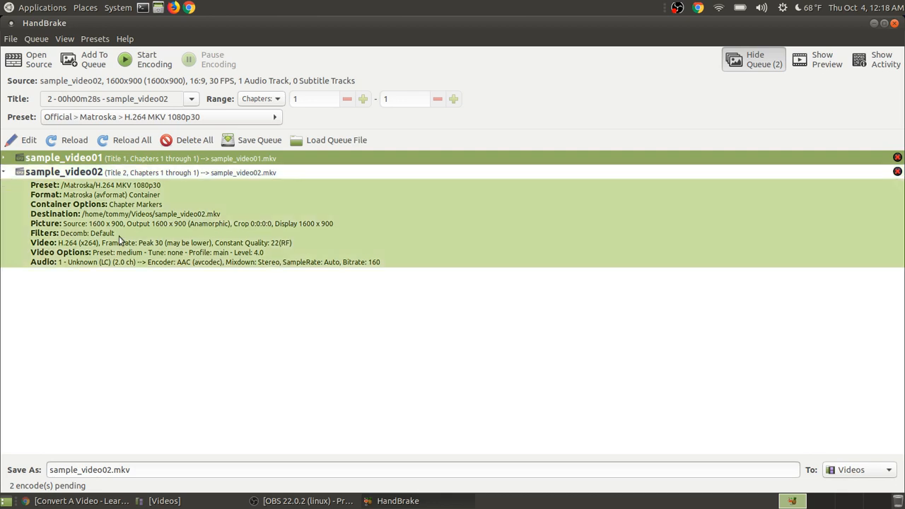
pyautogui.click(4, 173)
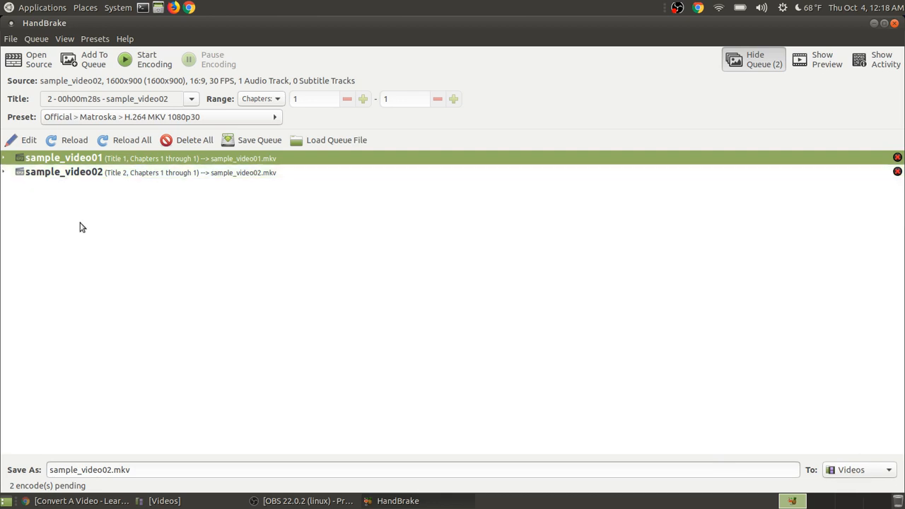
# Keep Videos as the destination folder and check that folder in the file manager before returning to HandBrake
pyautogui.click(885, 471)
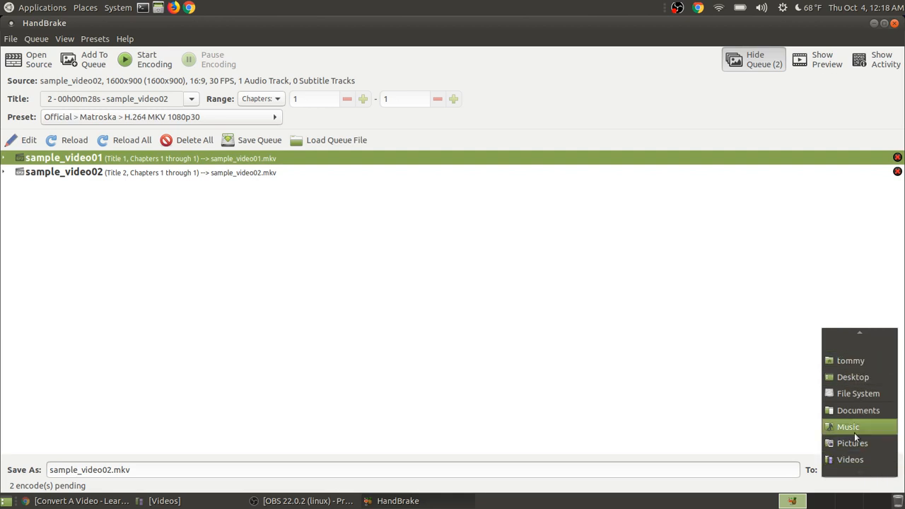
pyautogui.moveTo(870, 473)
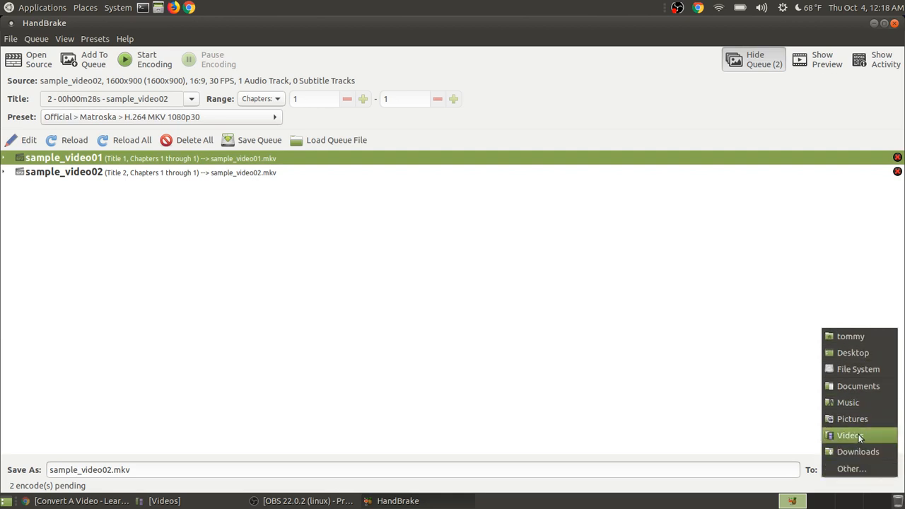
pyautogui.click(858, 434)
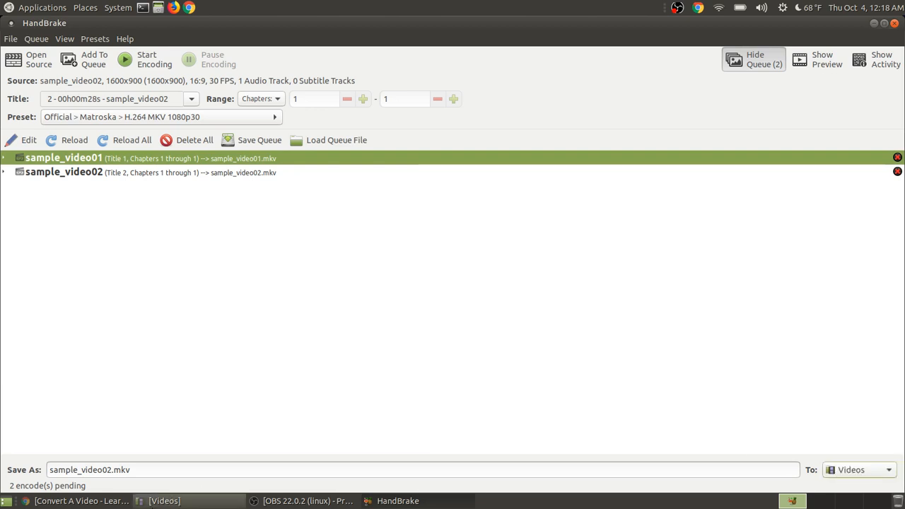
pyautogui.click(163, 501)
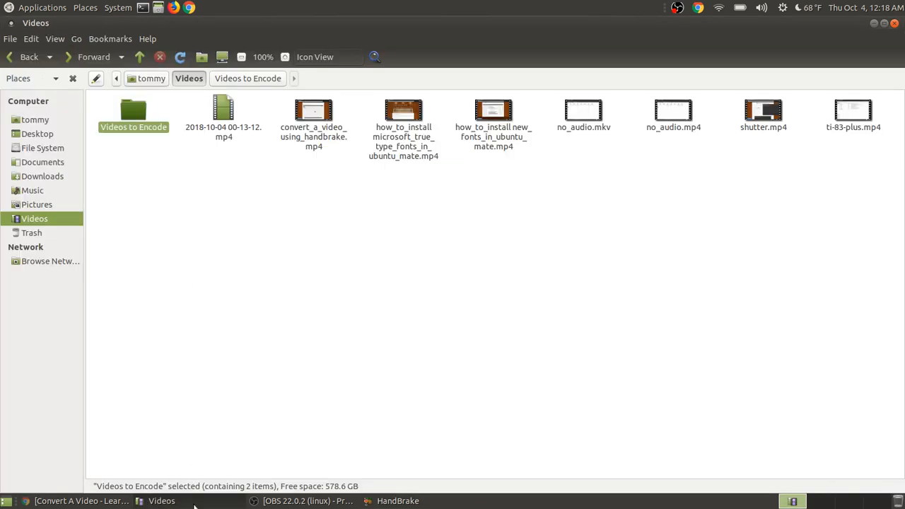
pyautogui.click(194, 502)
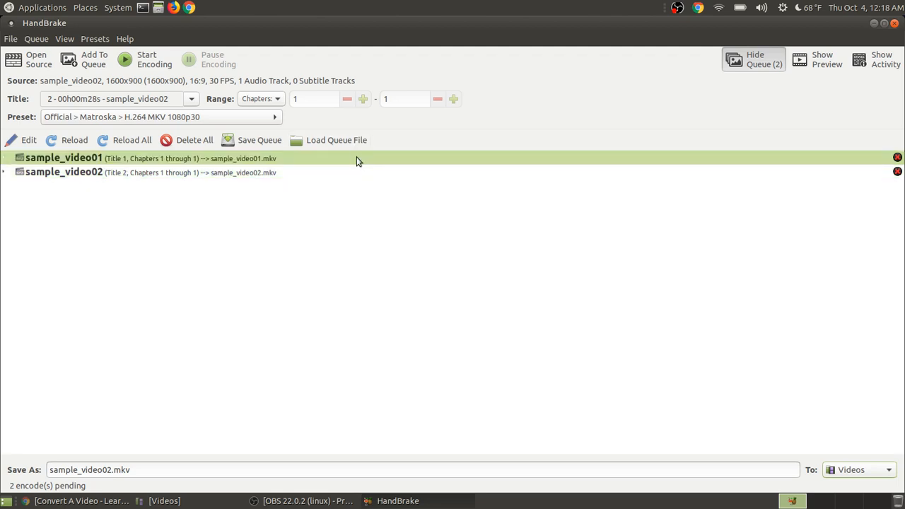
# Check the two queued jobs, start encoding the queue, and dismiss the completion notification when it finishes
pyautogui.click(282, 163)
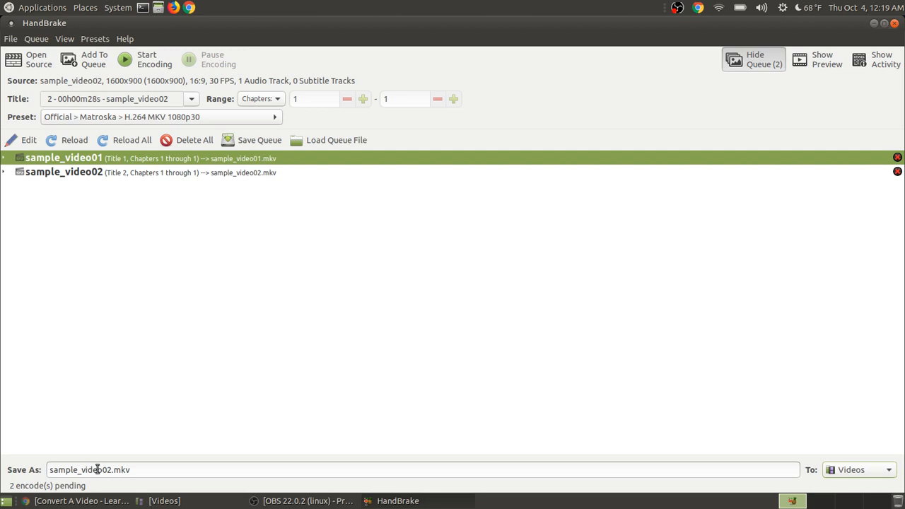
pyautogui.click(104, 178)
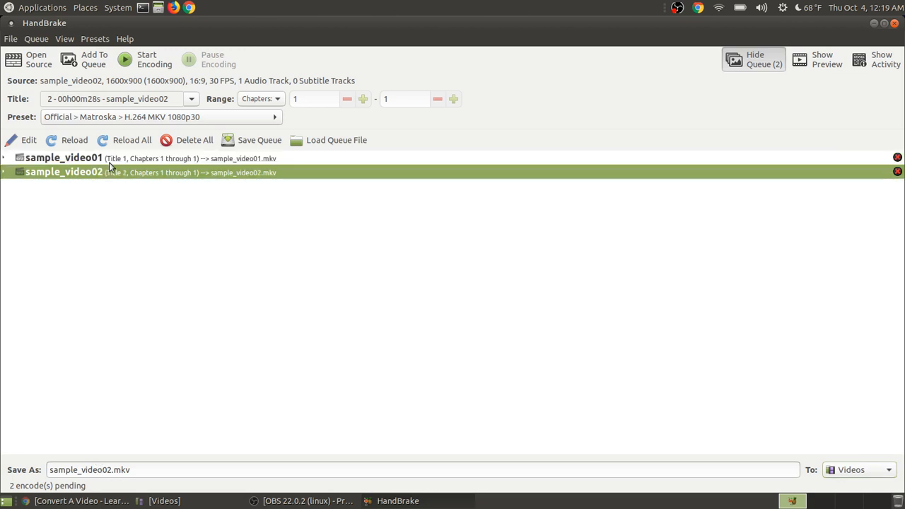
pyautogui.click(109, 159)
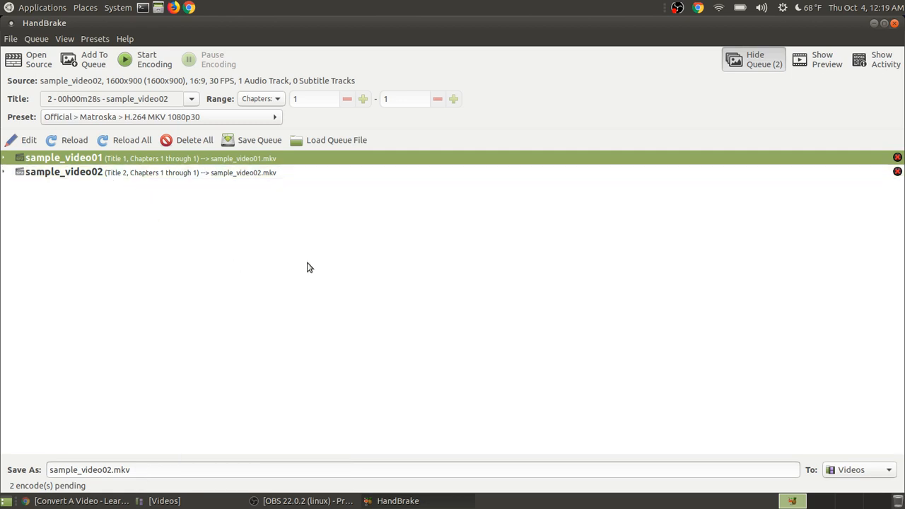
pyautogui.click(147, 65)
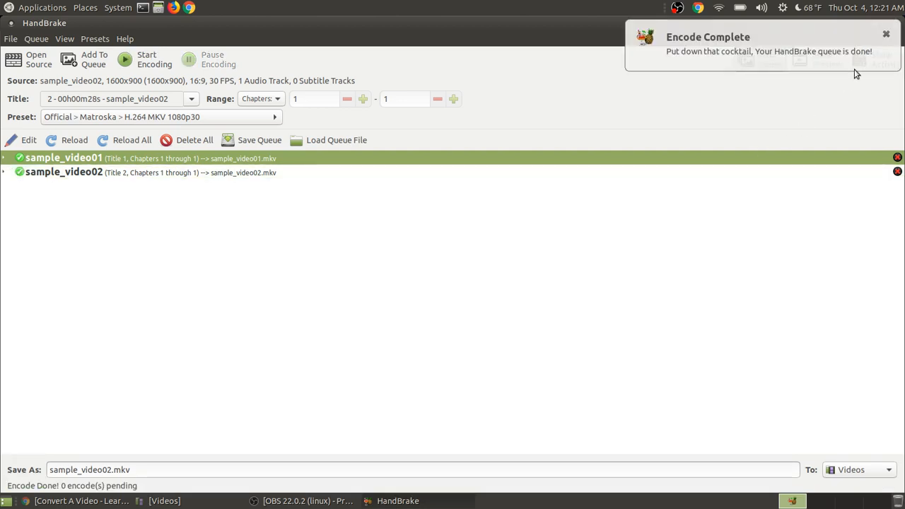
pyautogui.click(885, 35)
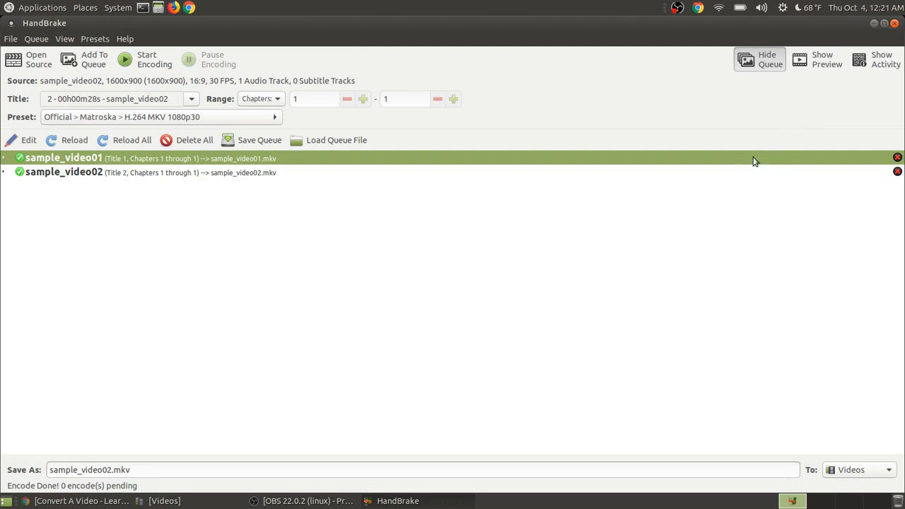
# Minimize HandBrake and inspect the source files sample_video01.mp4 and sample_video02.mp4 in the Videos to Encode folder
pyautogui.click(873, 24)
pyautogui.click(208, 493)
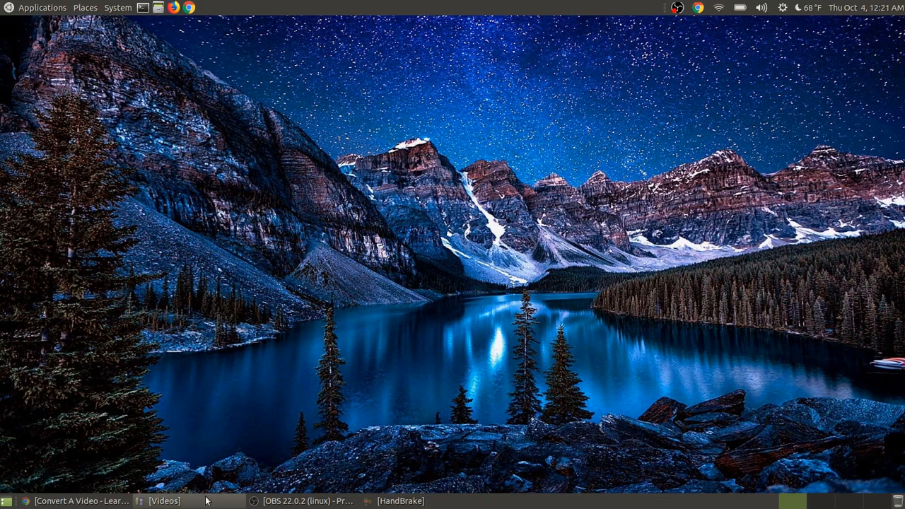
pyautogui.doubleClick(146, 120)
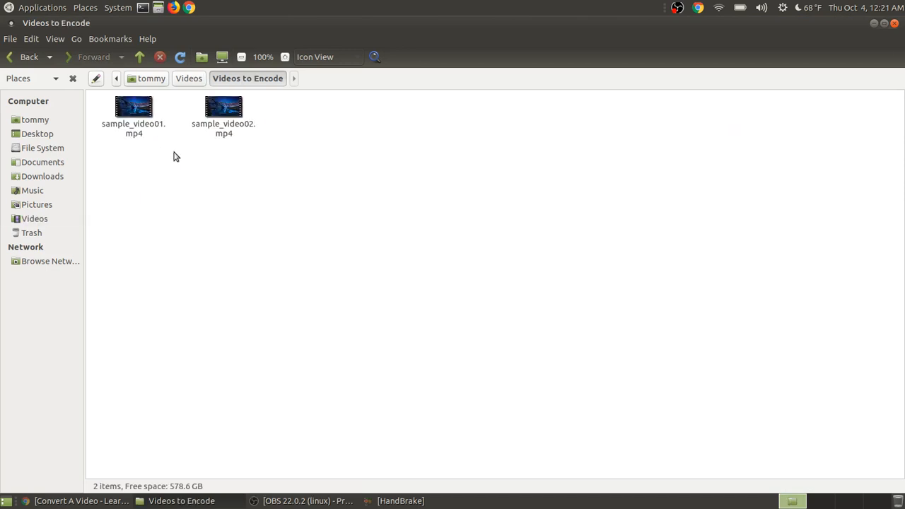
pyautogui.click(135, 135)
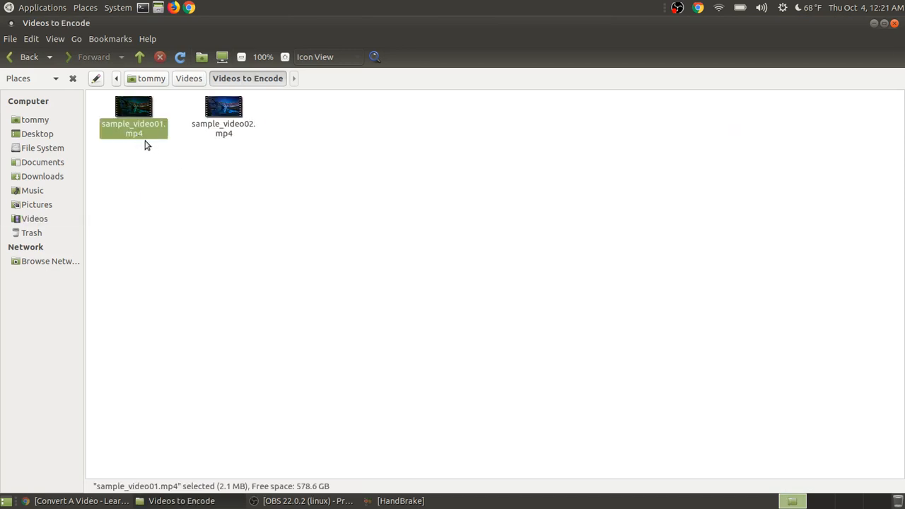
pyautogui.click(221, 131)
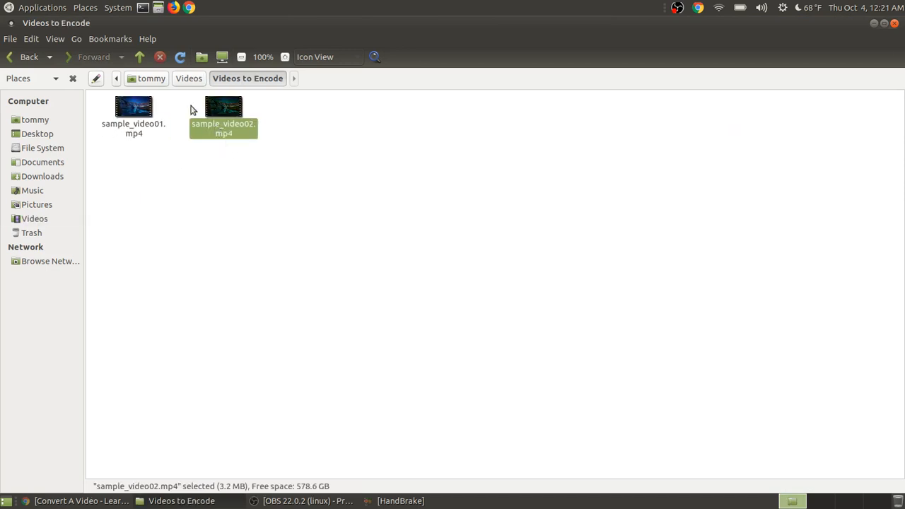
# Go to the Videos folder in the file manager and check the encoded sample_video01.mkv and sample_video02.mkv files
pyautogui.click(188, 80)
pyautogui.click(710, 224)
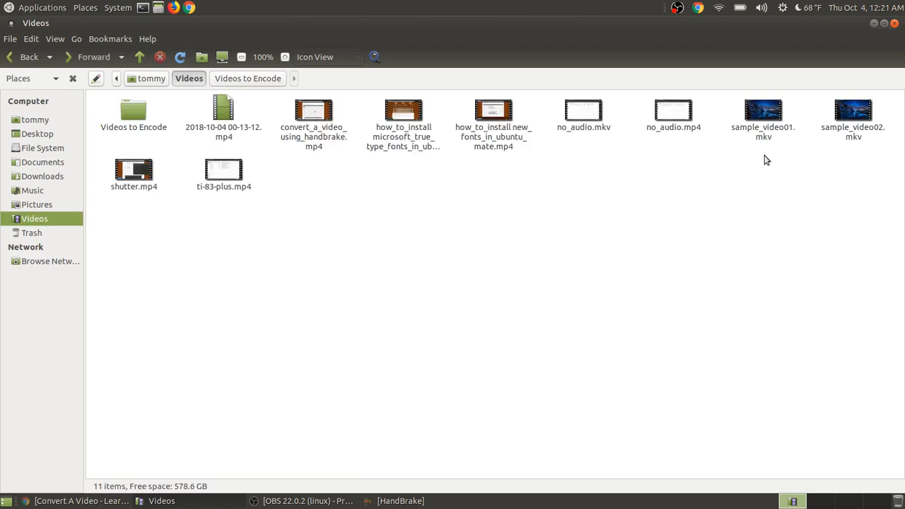
pyautogui.click(770, 137)
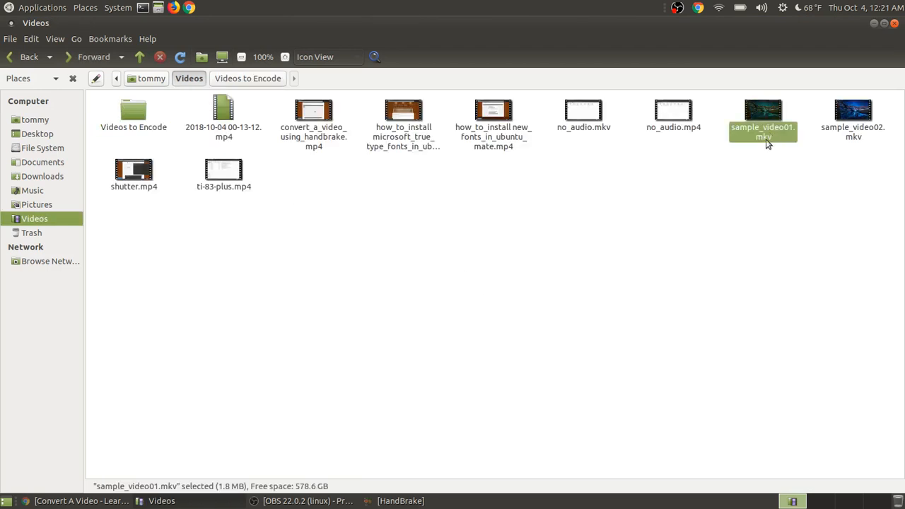
pyautogui.click(860, 134)
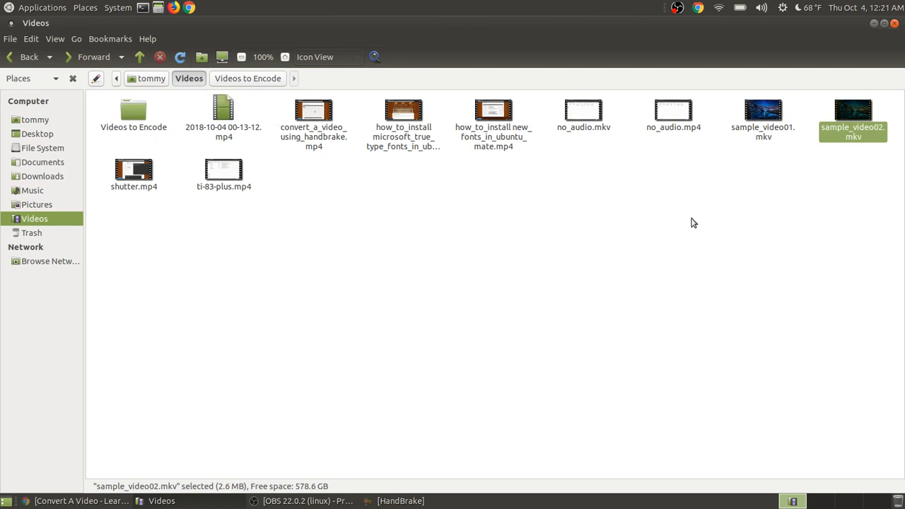
# Play sample_video01.mkv and sample_video02.mkv in turn in VLC, closing the player after each
pyautogui.click(765, 111)
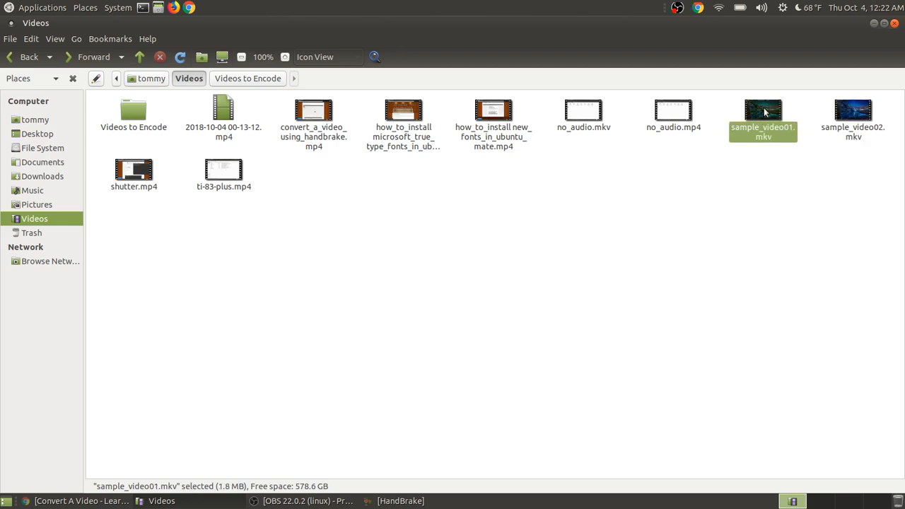
pyautogui.doubleClick(765, 111)
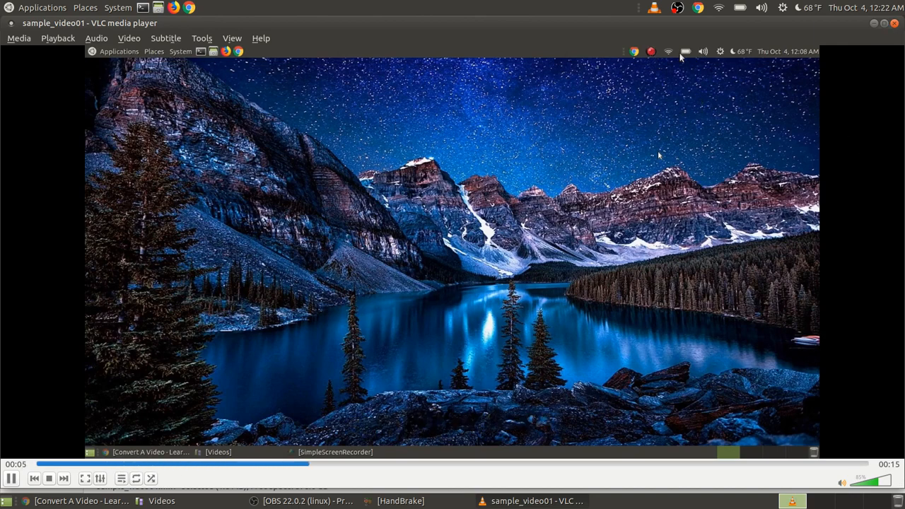
pyautogui.click(894, 24)
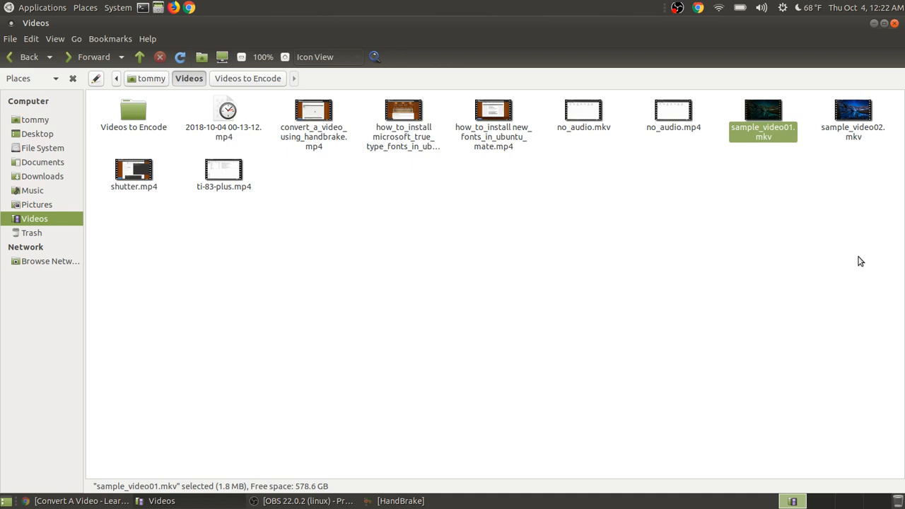
pyautogui.click(850, 118)
pyautogui.press('Return')
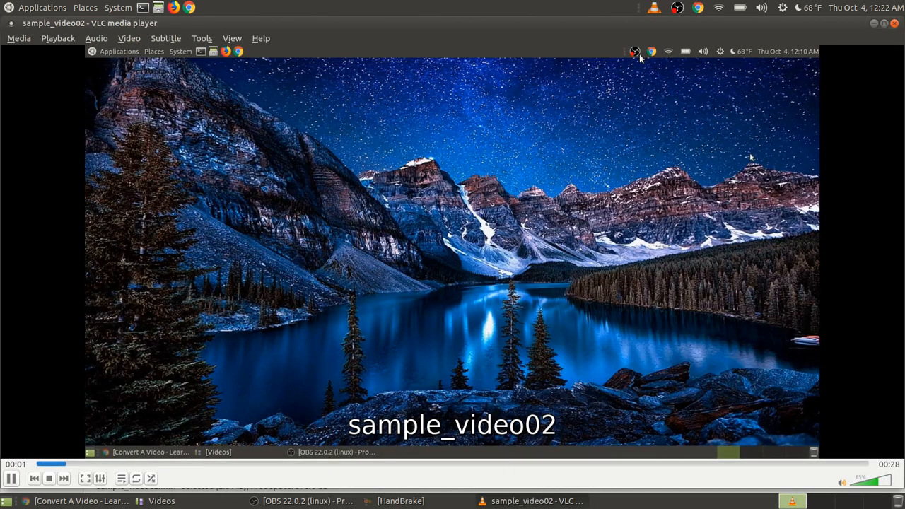
pyautogui.click(894, 23)
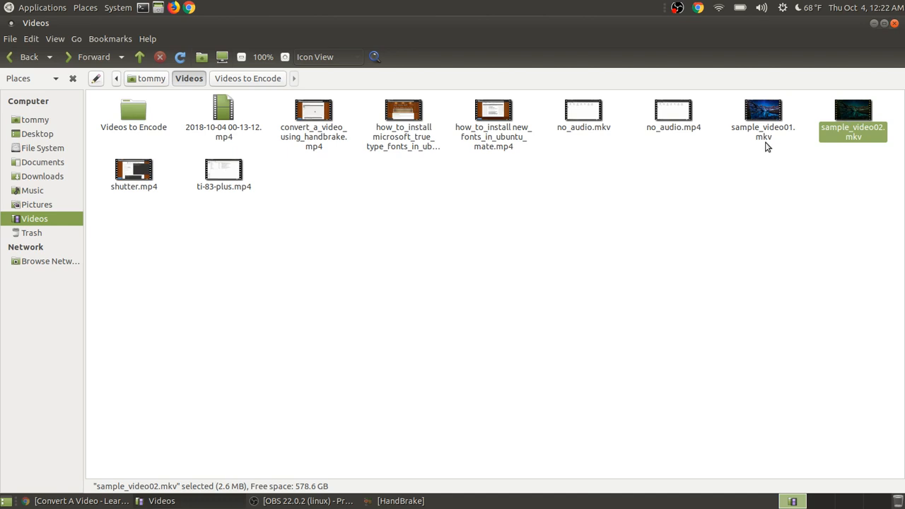
# Minimize the file manager, review the web tutorial on converting multiple files in Chrome, and return to HandBrake's queue
pyautogui.click(873, 23)
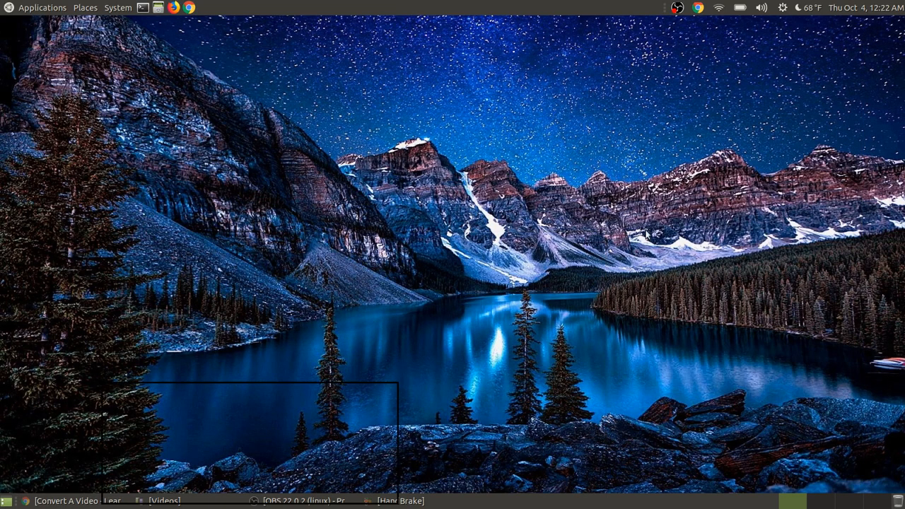
pyautogui.click(411, 506)
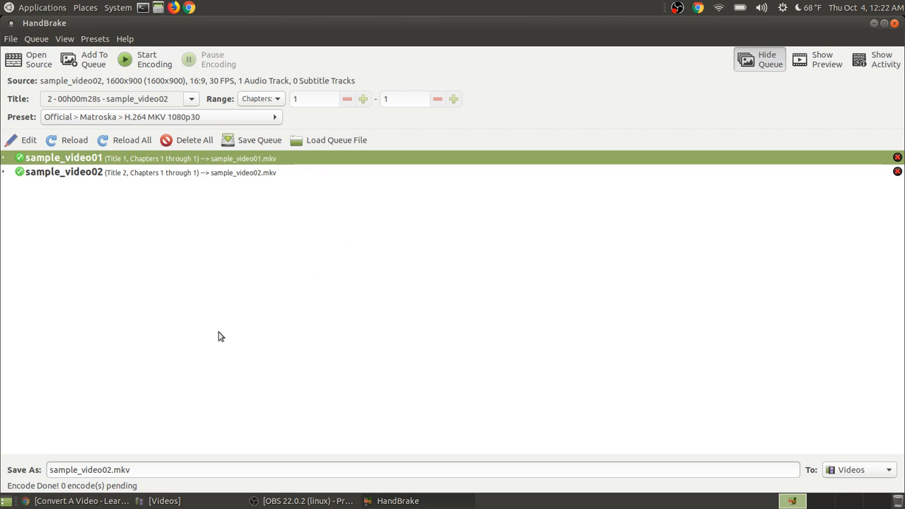
pyautogui.click(74, 500)
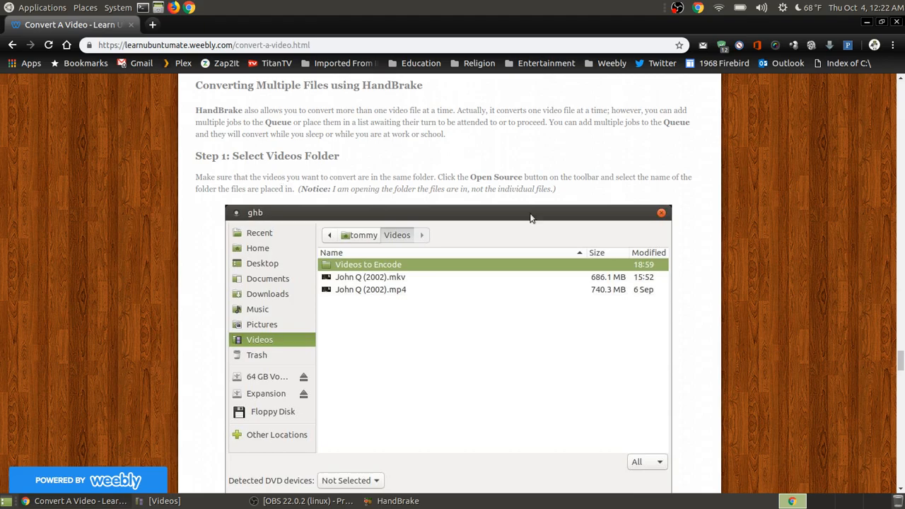
pyautogui.moveTo(900, 362); pyautogui.dragTo(902, 421)
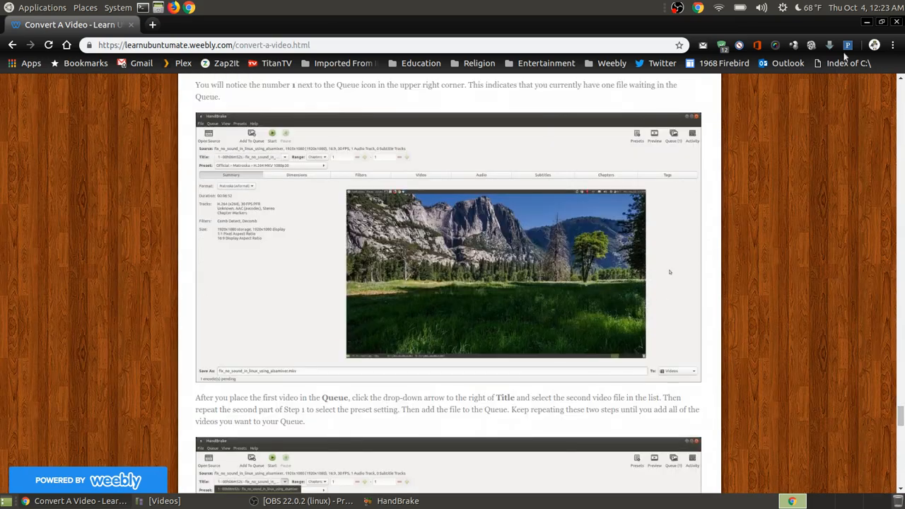
pyautogui.click(866, 22)
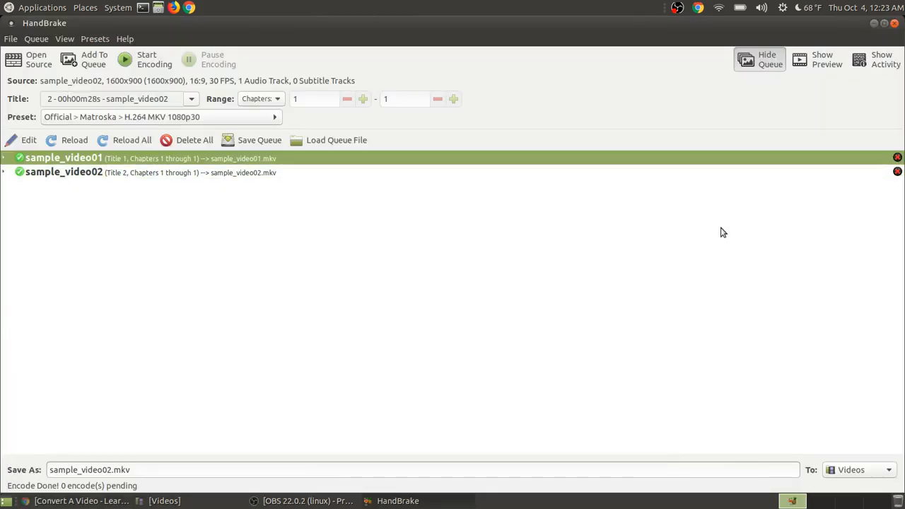